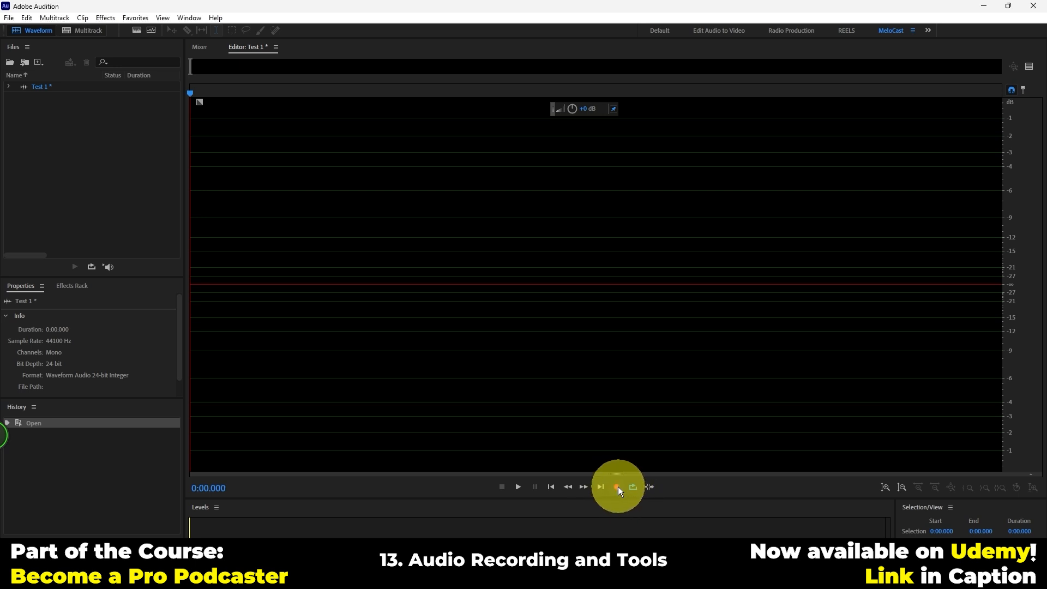
Record a voice take about 32 seconds long into the Test 1 file, stop recording and clear the resulting selection
{"action": "left_click", "coordinate": [616, 487]}
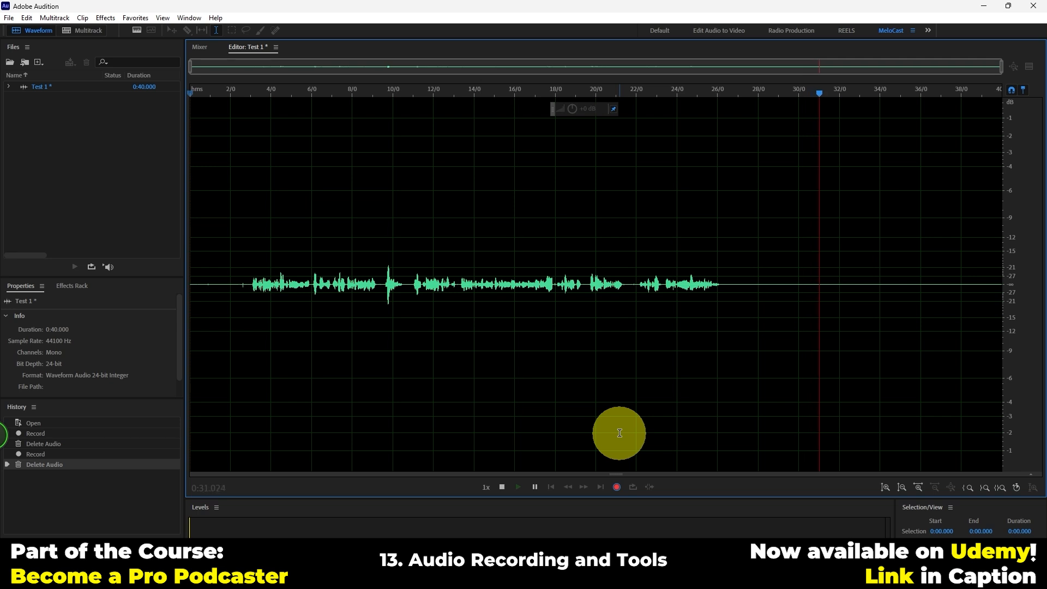
{"action": "key", "text": "space"}
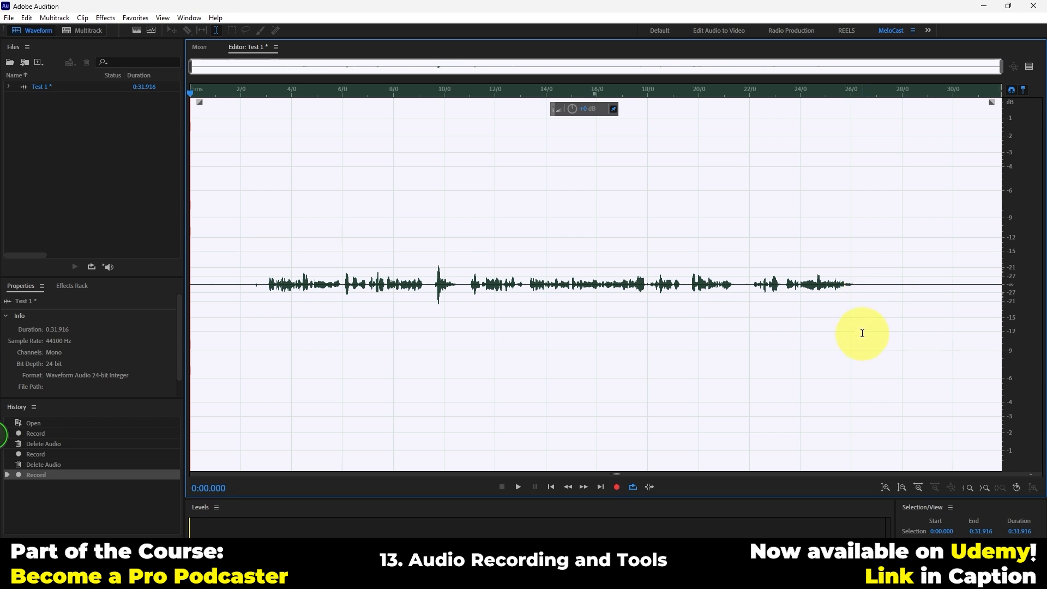
{"action": "left_click", "coordinate": [862, 284]}
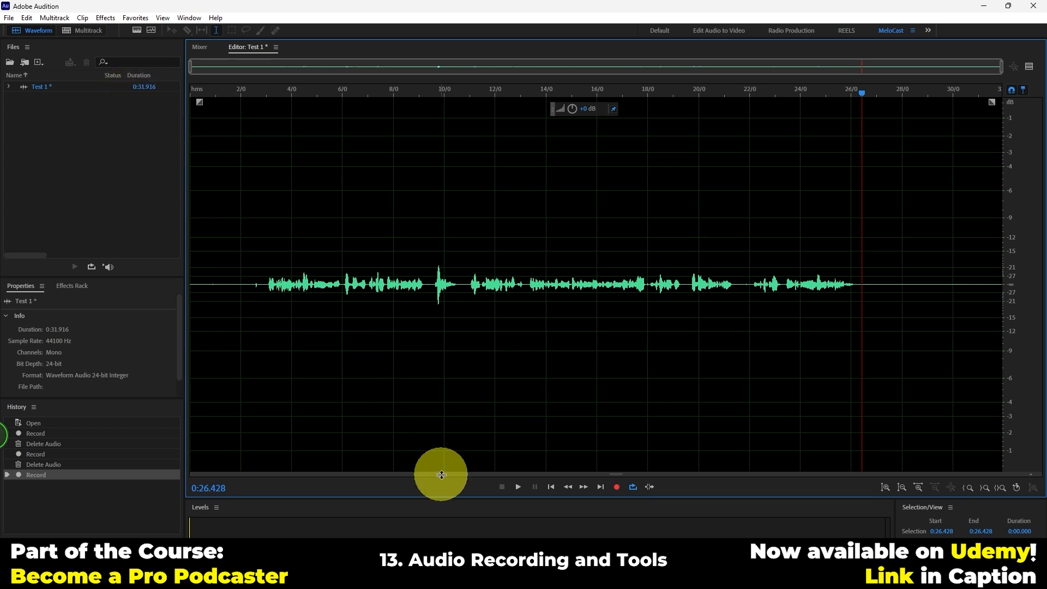
Move the playhead to the recording's start and end, and try rewinding and fast-forwarding through the audio
{"action": "left_click", "coordinate": [502, 487]}
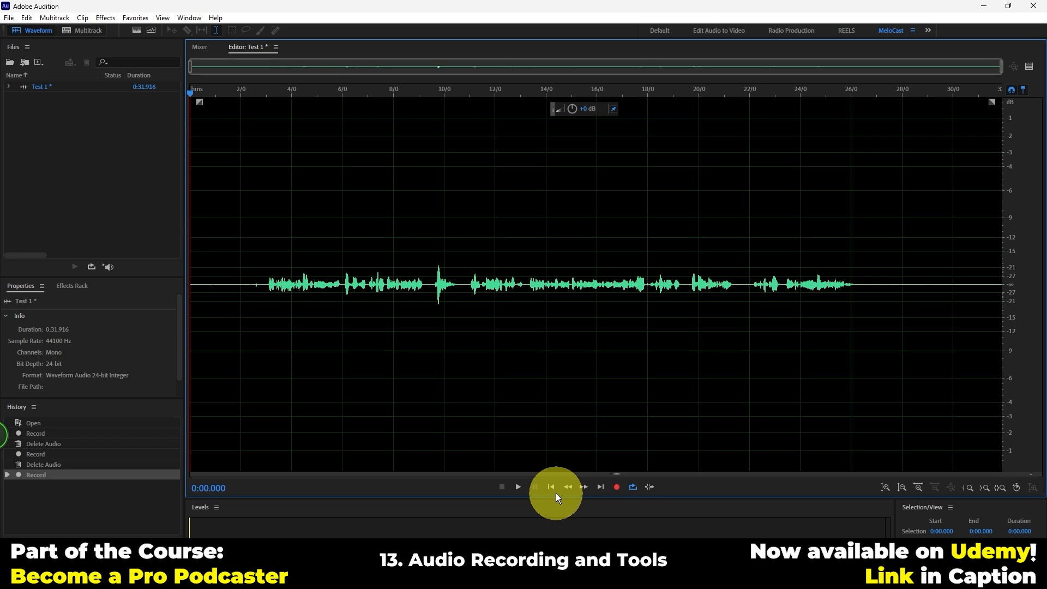
{"action": "left_click", "coordinate": [598, 489]}
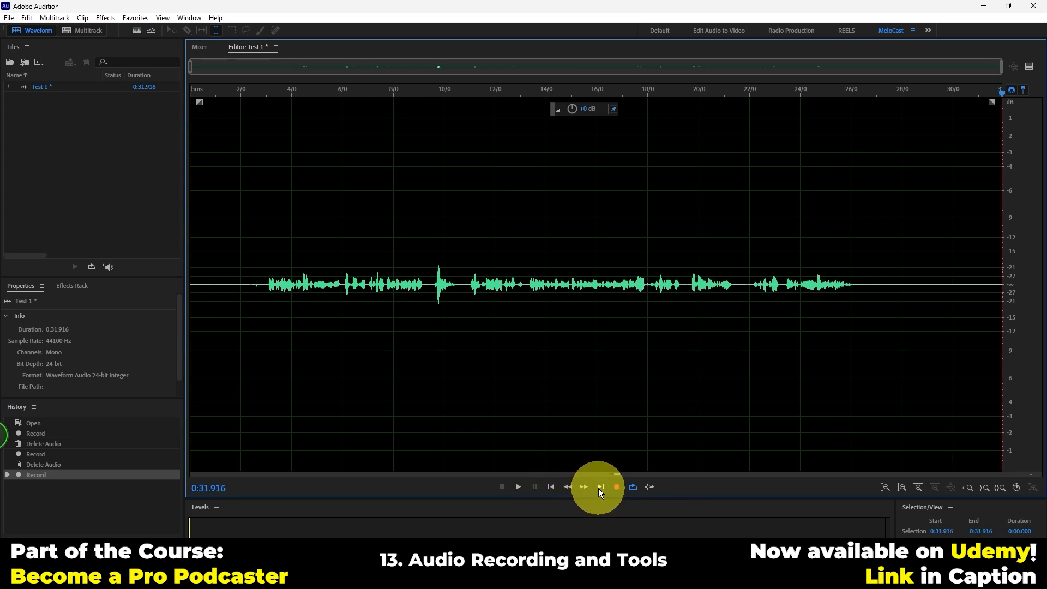
{"action": "left_click", "coordinate": [567, 486]}
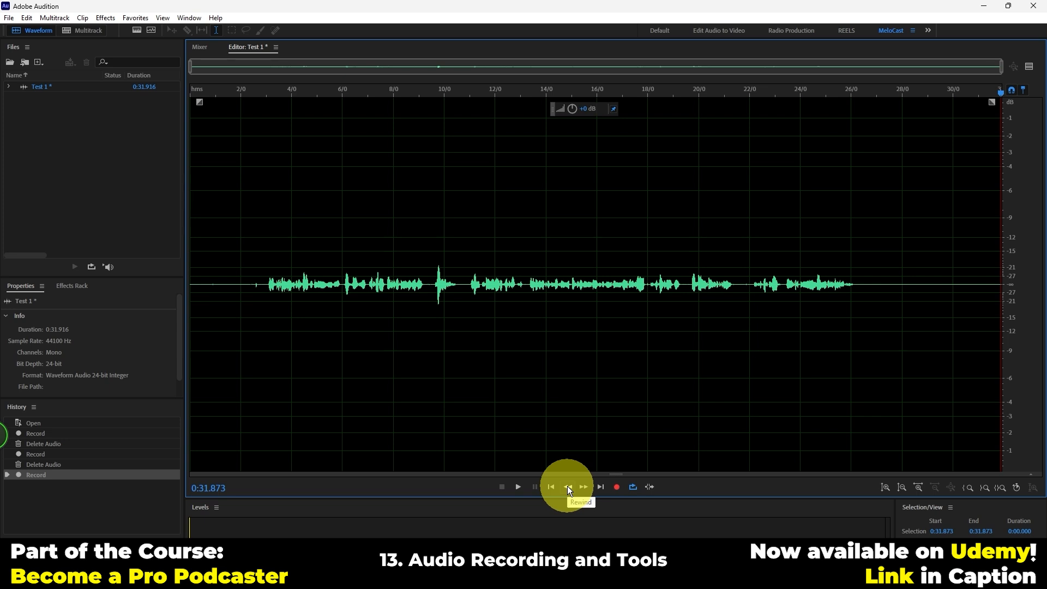
{"action": "left_click", "coordinate": [579, 487]}
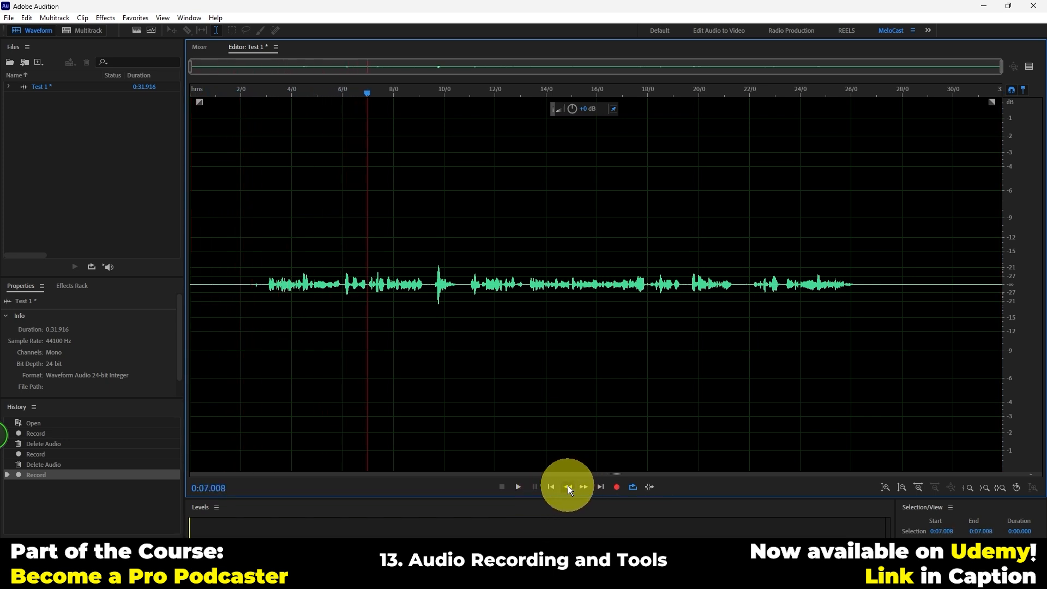
{"action": "left_click", "coordinate": [567, 487]}
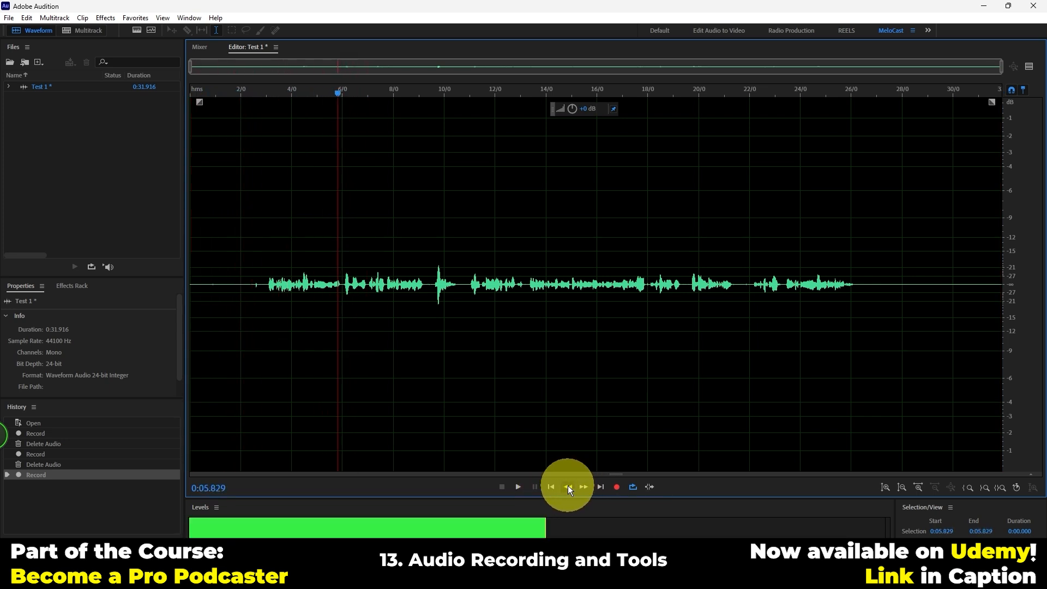
Play the recording from about 30 seconds with Loop Playback on and stop it after it wraps around to the start
{"action": "left_click", "coordinate": [635, 487]}
{"action": "left_click", "coordinate": [957, 89]}
{"action": "key", "text": "space"}
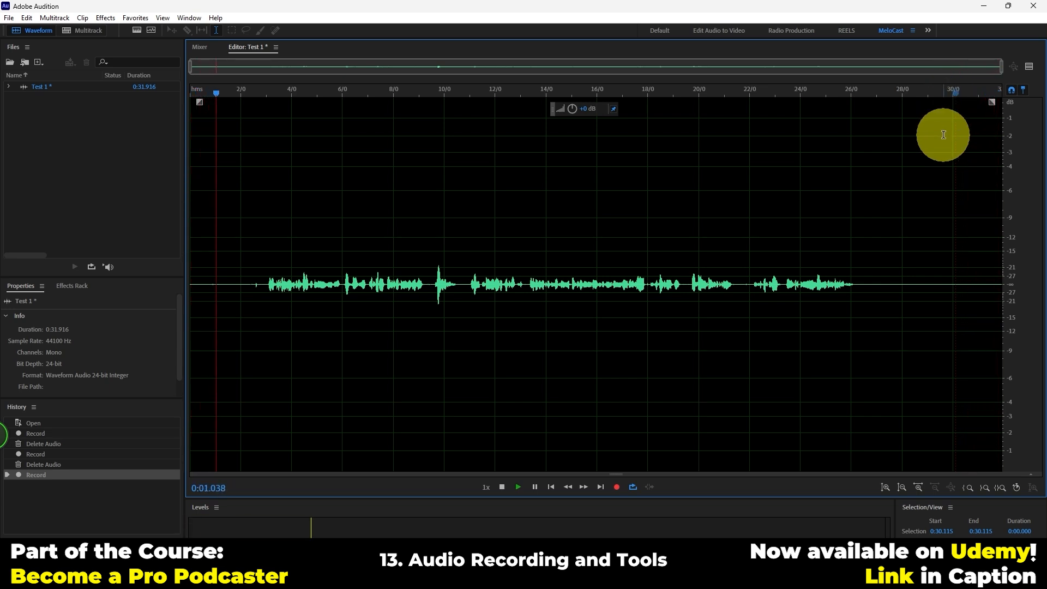
{"action": "key", "text": "space"}
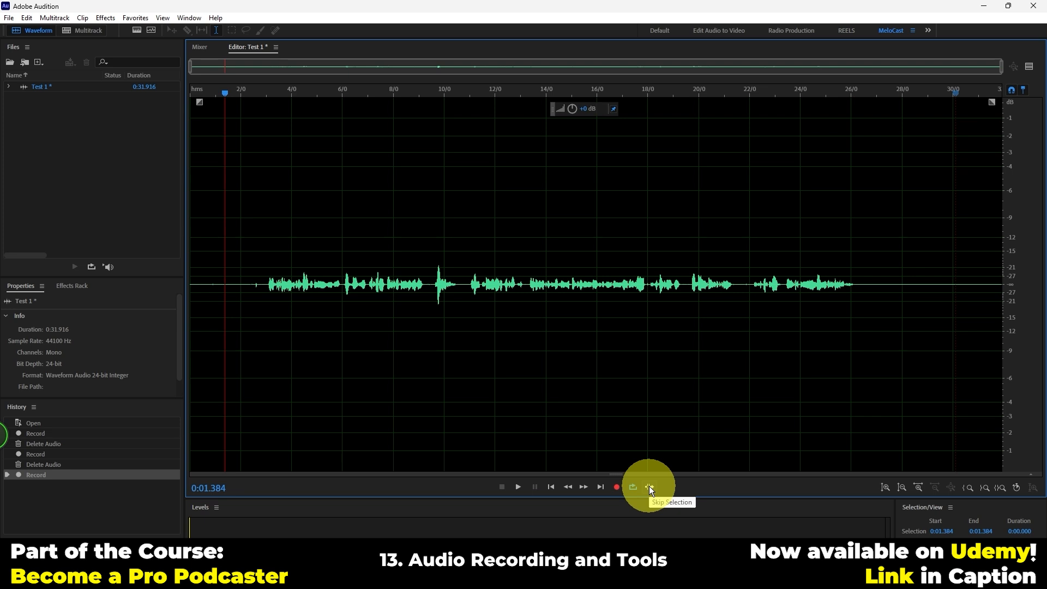
Select about 6.3 to 17.8 seconds, play from about 5.3 seconds with Skip Selection on, and deselect the range
{"action": "left_click_drag", "start_coordinate": [349, 290], "coordinate": [641, 275]}
{"action": "left_click", "coordinate": [324, 90]}
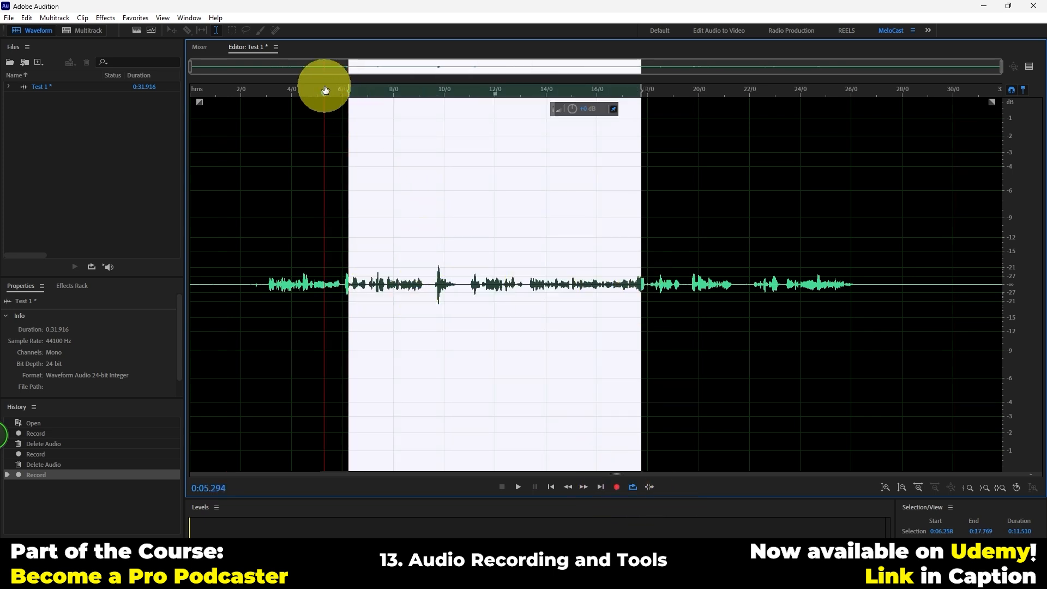
{"action": "key", "text": "space"}
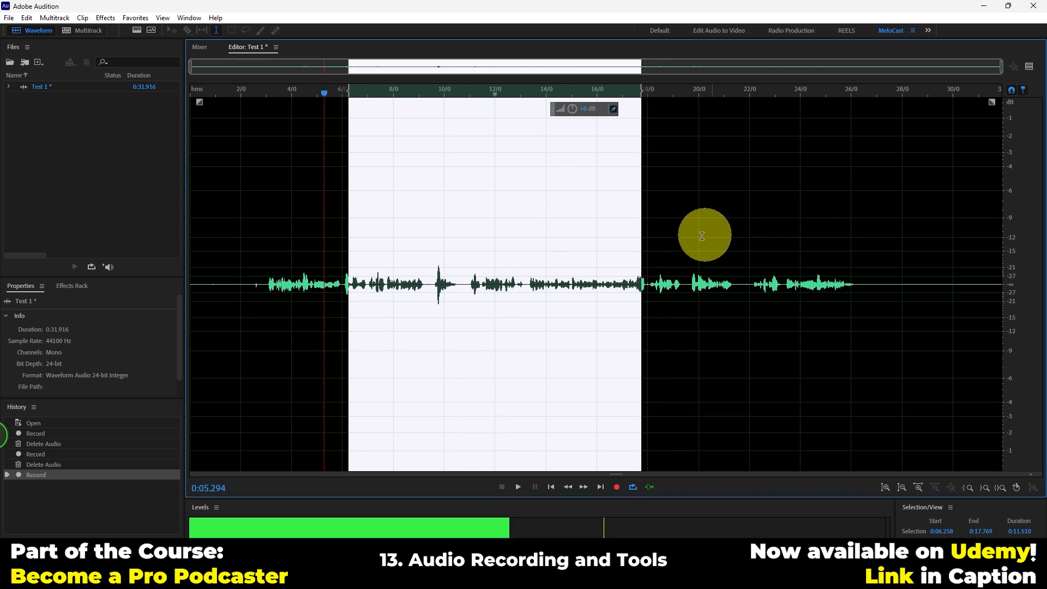
{"action": "left_click", "coordinate": [660, 378]}
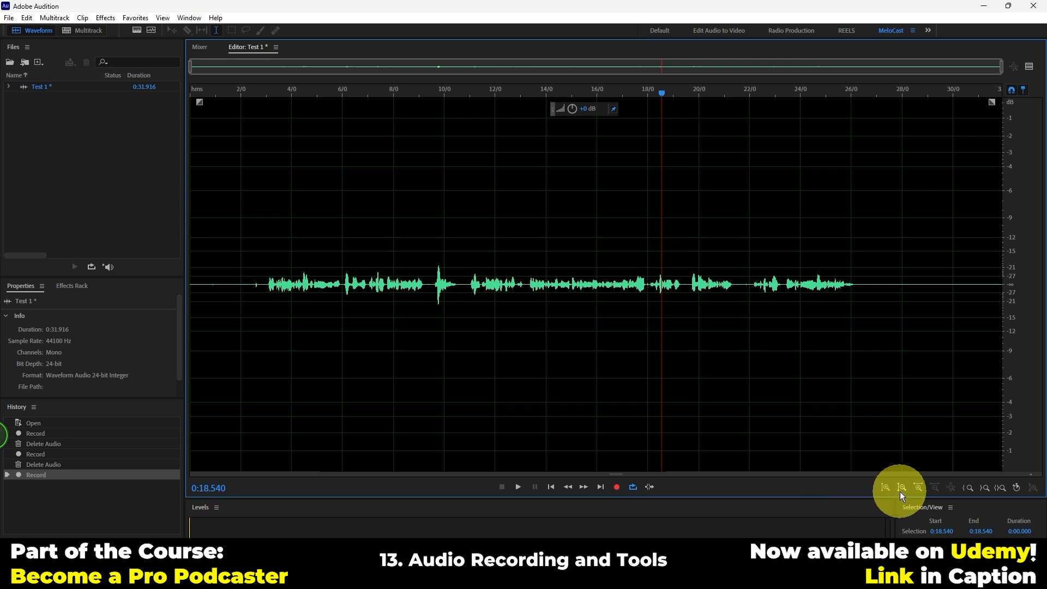
Zoom in on the waveform's amplitude three times and zoom back out once
{"action": "left_click", "coordinate": [885, 487]}
{"action": "left_click", "coordinate": [885, 487]}
{"action": "left_click", "coordinate": [886, 487]}
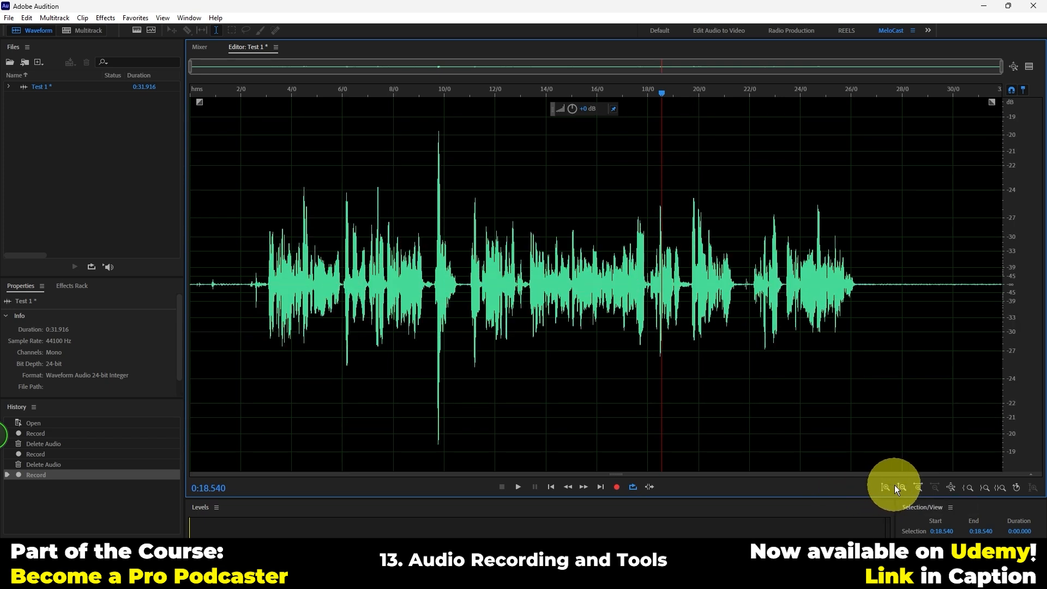
{"action": "left_click", "coordinate": [903, 488]}
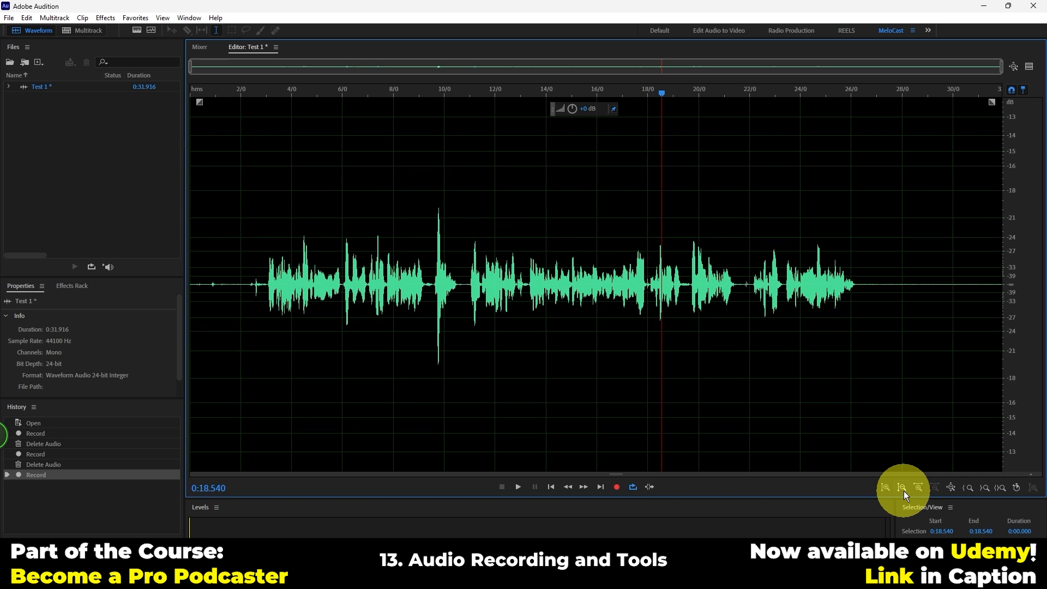
Zoom in and out along the waveform's time axis, and reset both axes to show the full recording
{"action": "left_click", "coordinate": [920, 488]}
{"action": "left_click", "coordinate": [920, 489]}
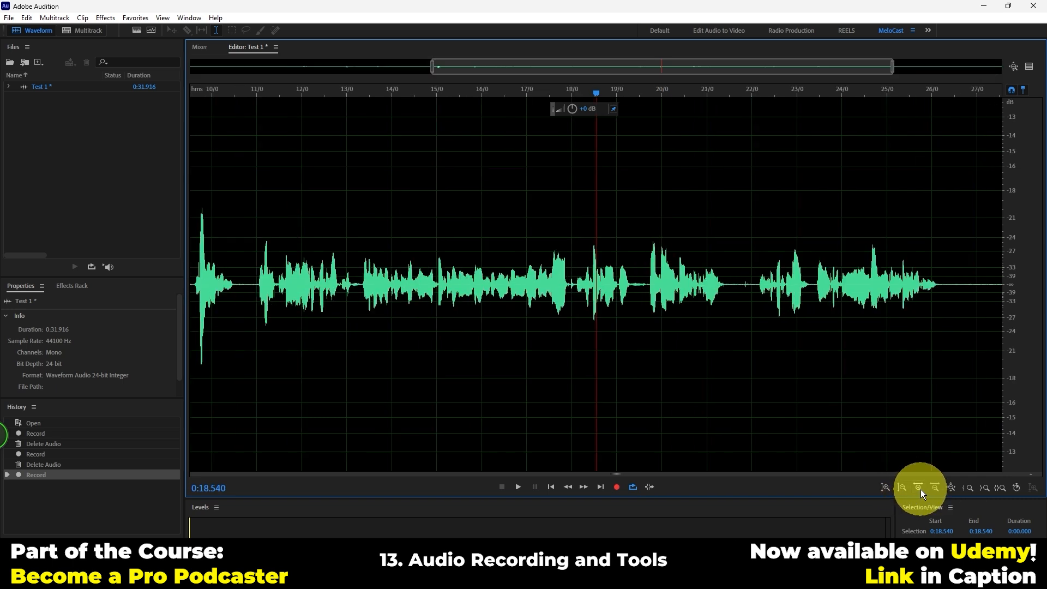
{"action": "left_click", "coordinate": [919, 489]}
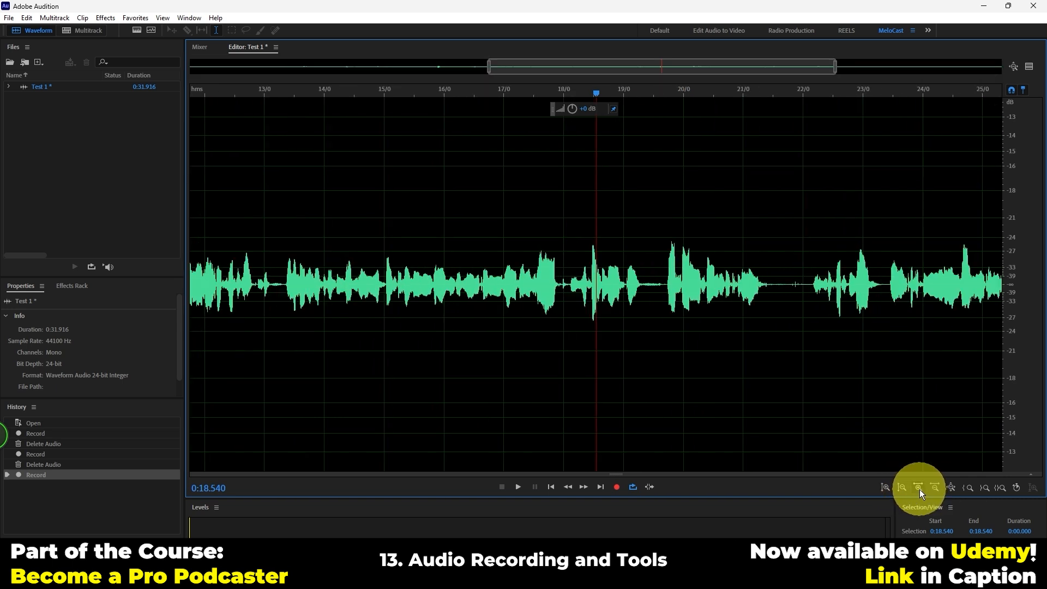
{"action": "left_click", "coordinate": [919, 489]}
{"action": "left_click", "coordinate": [934, 488]}
{"action": "left_click", "coordinate": [934, 488]}
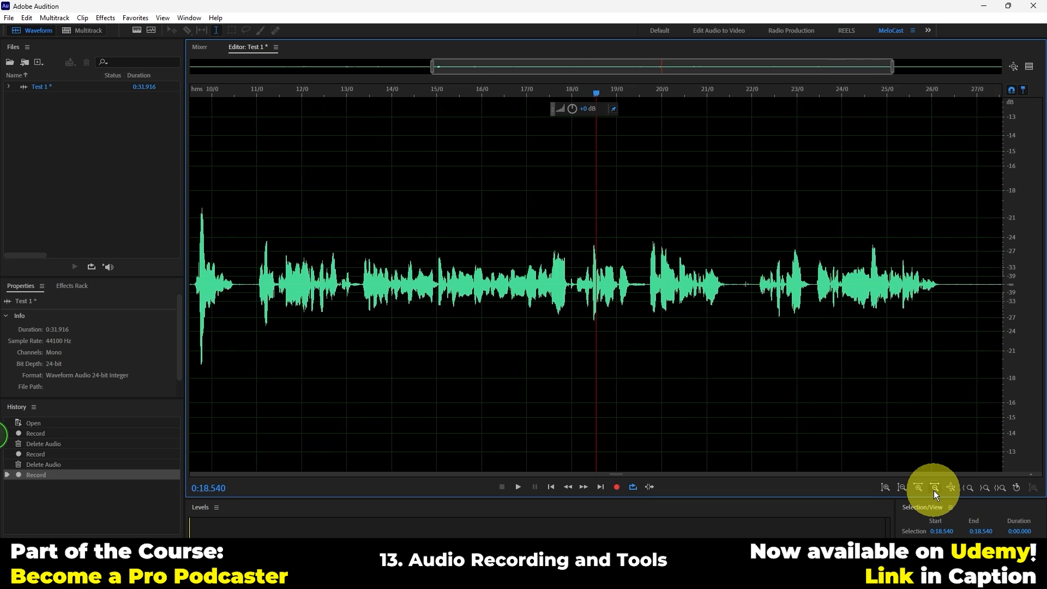
{"action": "left_click", "coordinate": [934, 488]}
{"action": "left_click", "coordinate": [948, 487]}
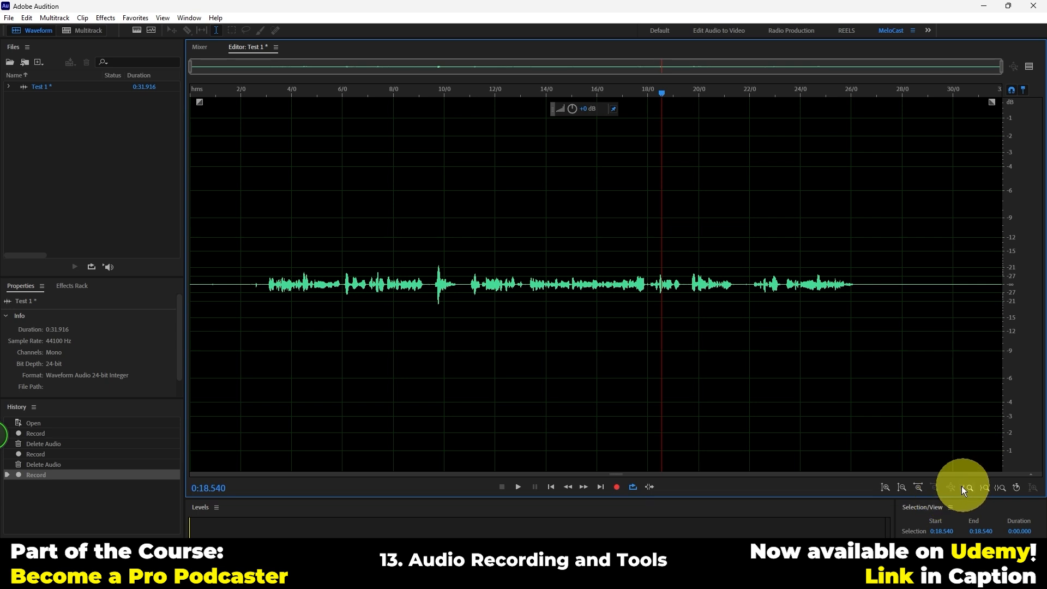
Select about 7.3 to 14.8 seconds, zoom to its in point, out point and whole selection, and return to the full view
{"action": "left_click_drag", "start_coordinate": [375, 290], "coordinate": [566, 292]}
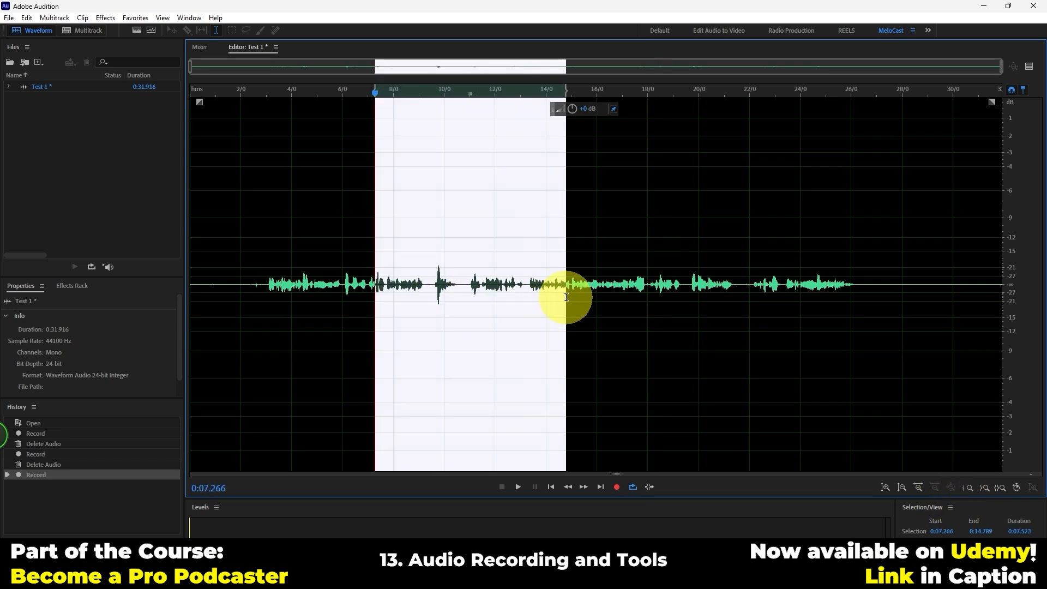
{"action": "left_click", "coordinate": [967, 489]}
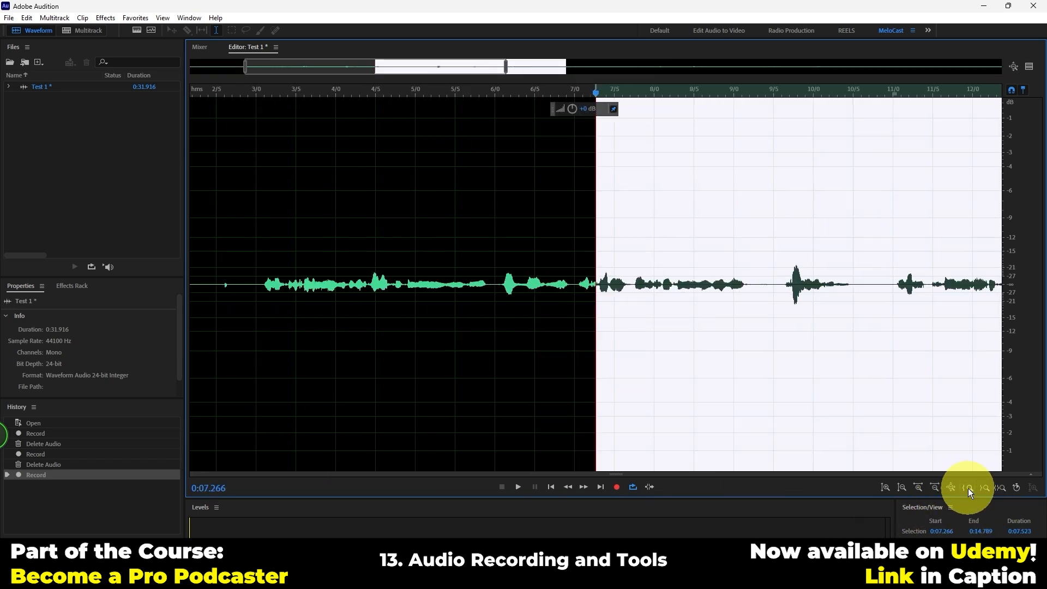
{"action": "left_click", "coordinate": [967, 489]}
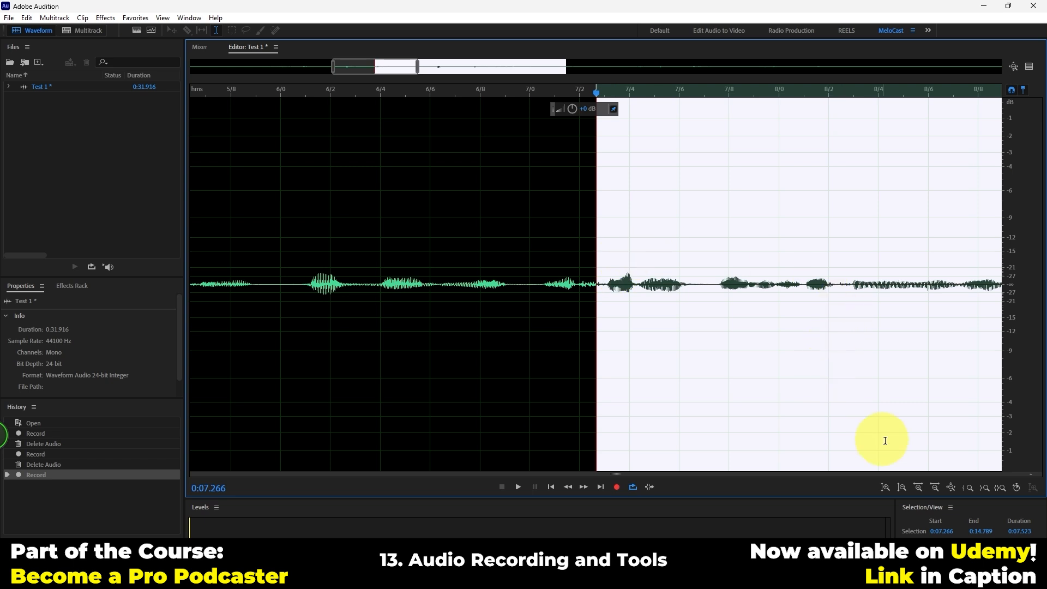
{"action": "left_click", "coordinate": [985, 488]}
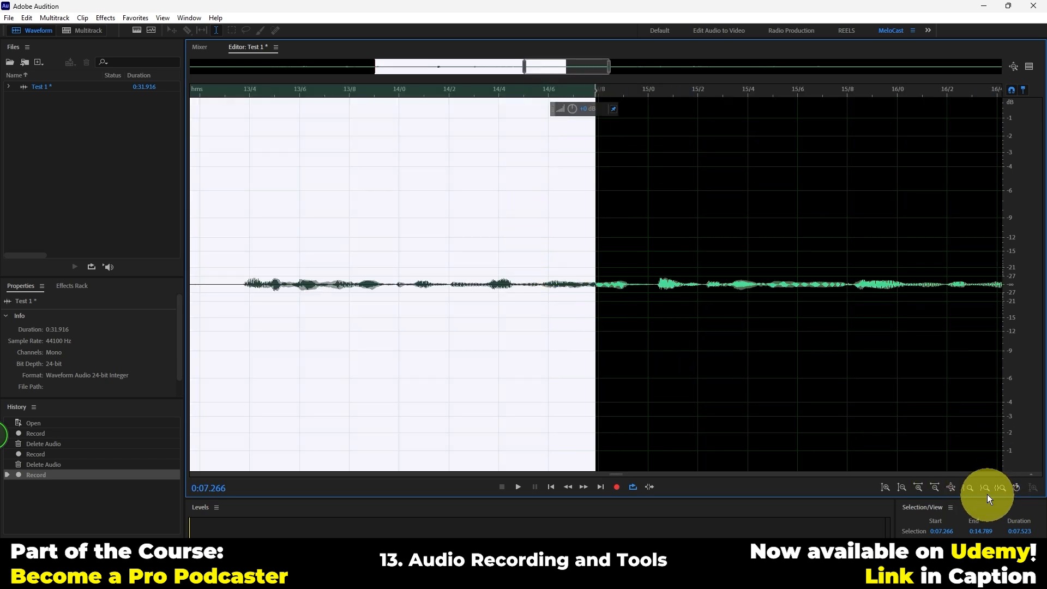
{"action": "left_click", "coordinate": [1002, 488]}
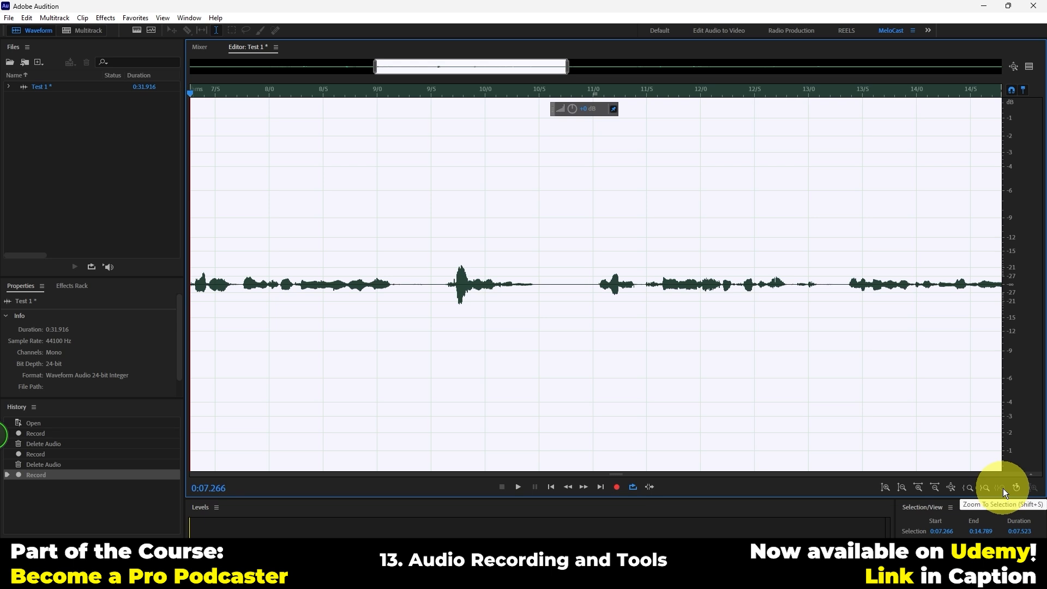
{"action": "left_click", "coordinate": [951, 487]}
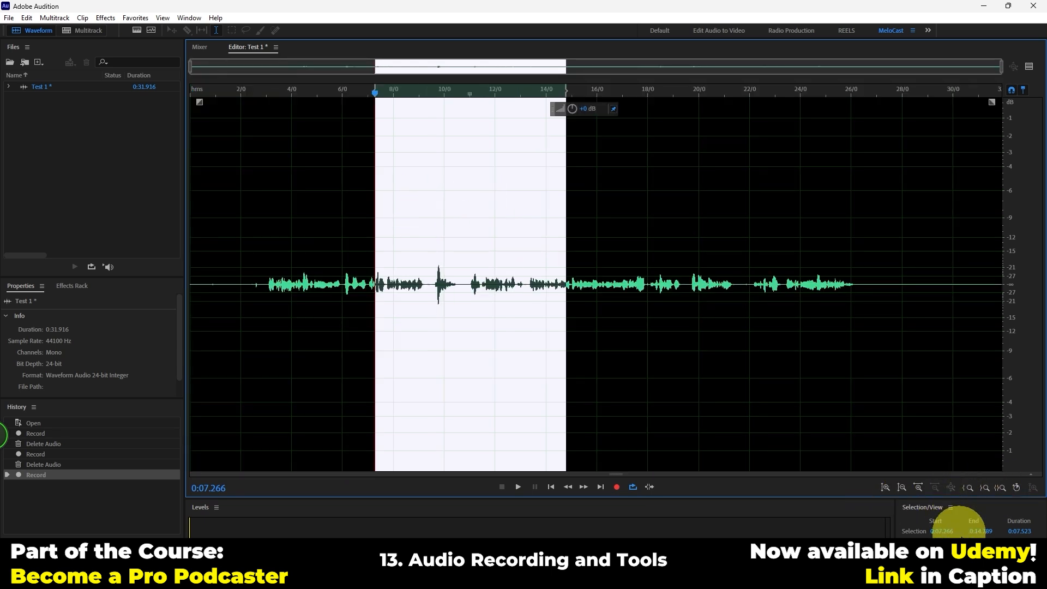
Apply the 0:02.000 timed zoom preset and place the playhead at about 8.4 seconds
{"action": "left_click", "coordinate": [1017, 489]}
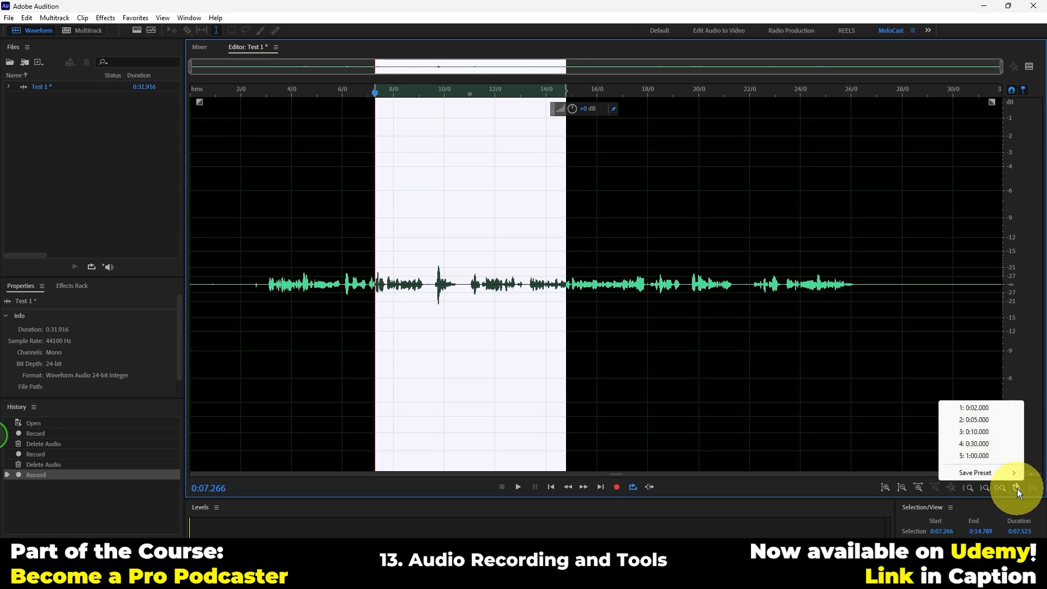
{"action": "left_click", "coordinate": [979, 408]}
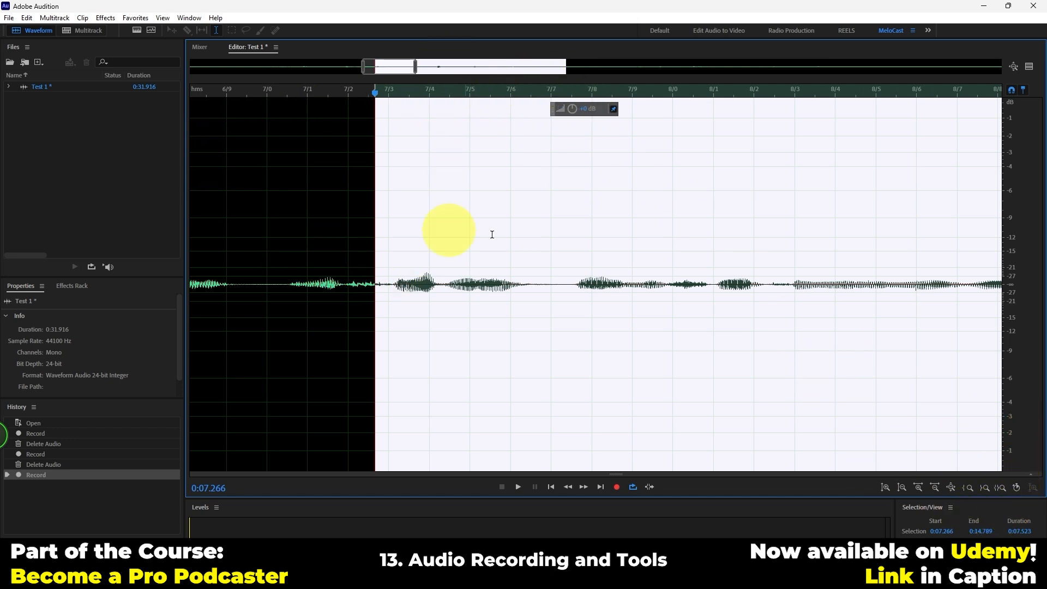
{"action": "left_click", "coordinate": [858, 277]}
{"action": "left_click", "coordinate": [1001, 488]}
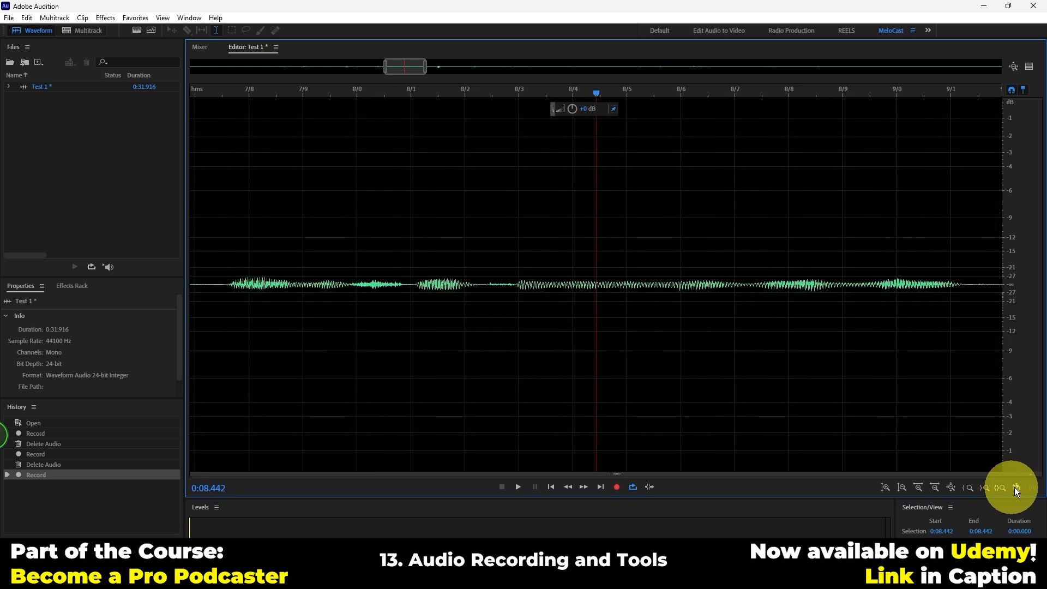
Apply the 0:30.000 timed zoom preset and extend the visible range to cover the entire recording
{"action": "left_click", "coordinate": [1015, 488]}
{"action": "left_click", "coordinate": [979, 443]}
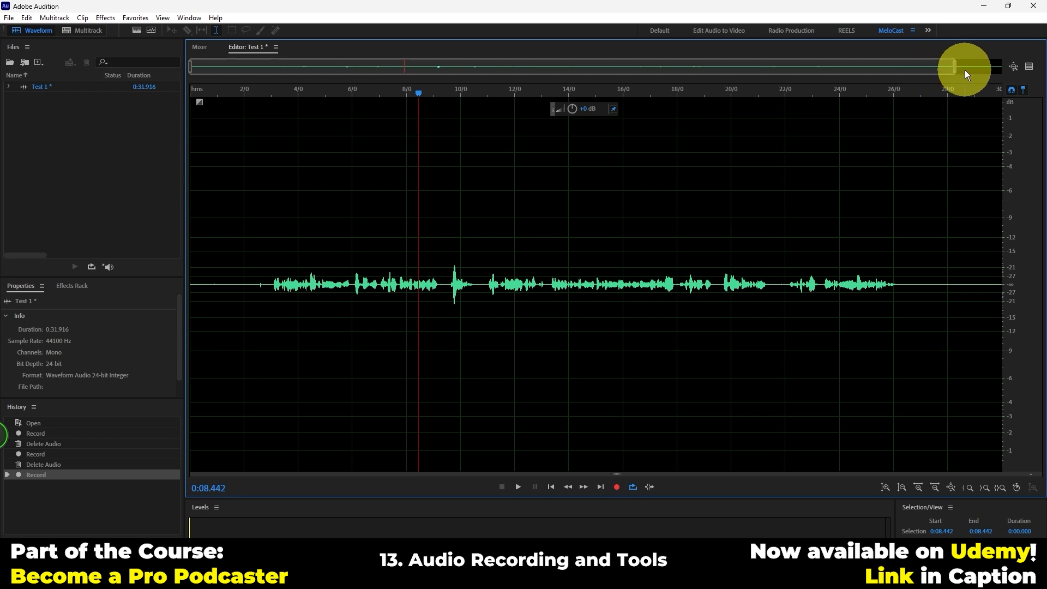
{"action": "left_click_drag", "start_coordinate": [956, 67], "coordinate": [1026, 77]}
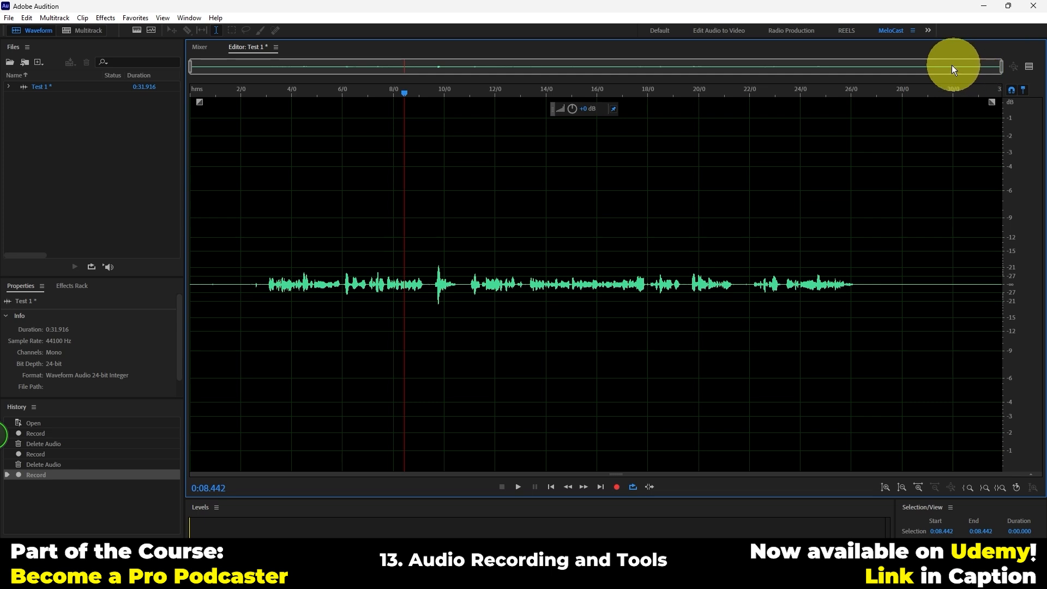
Narrow the visible range with the zoom navigator, slide it to the recording's end and place the playhead at about 27.2 seconds
{"action": "left_click_drag", "start_coordinate": [1003, 64], "coordinate": [191, 74]}
{"action": "left_click_drag", "start_coordinate": [432, 71], "coordinate": [801, 94]}
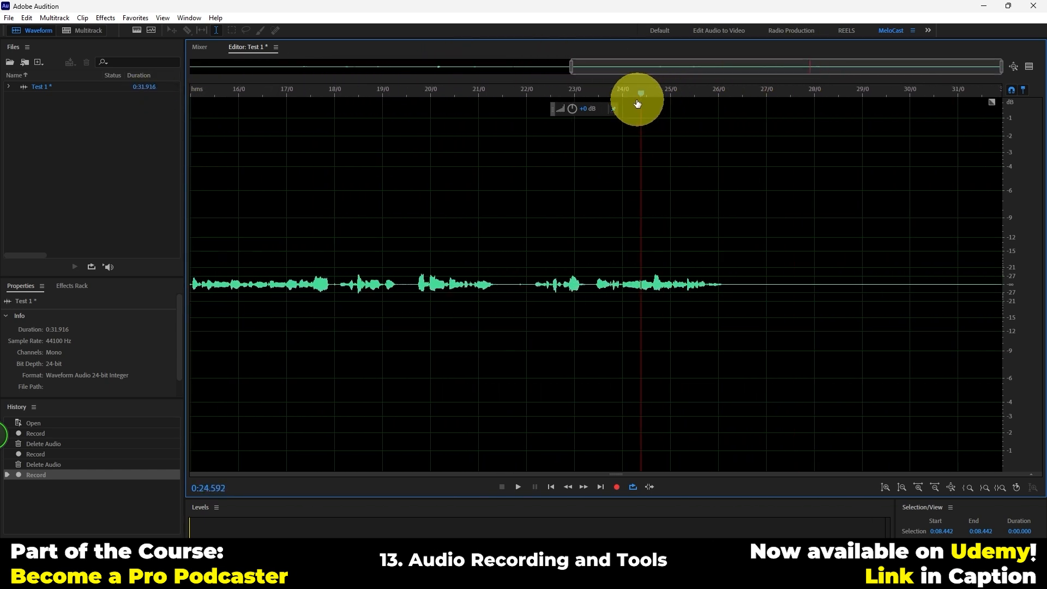
{"action": "left_click_drag", "start_coordinate": [348, 106], "coordinate": [523, 120]}
{"action": "left_click", "coordinate": [777, 122]}
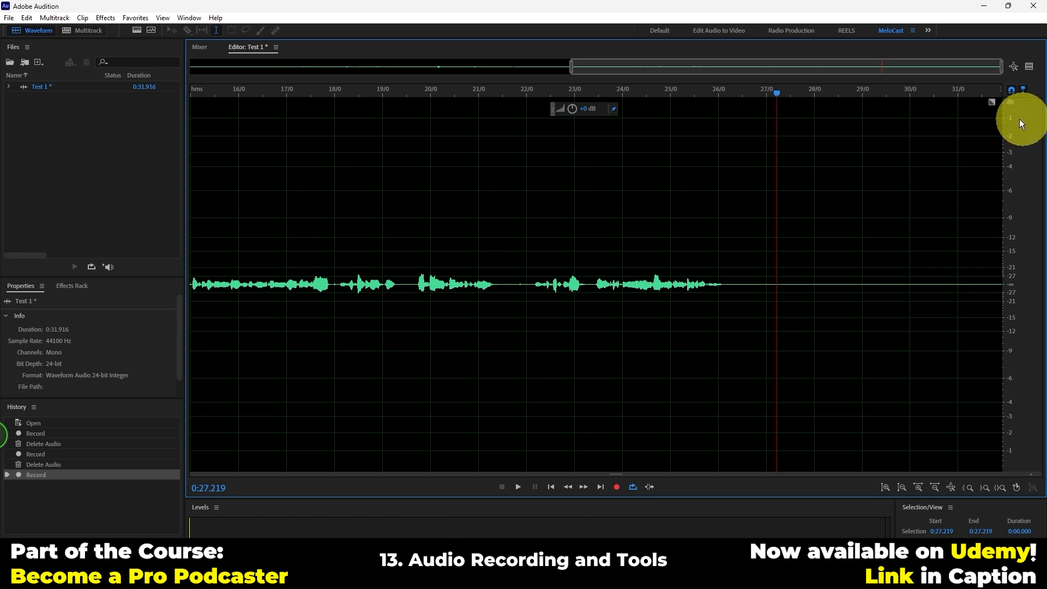
Place the playhead at about 24.2 seconds and slide the visible range back to the recording's start
{"action": "left_click_drag", "start_coordinate": [992, 101], "coordinate": [1018, 107]}
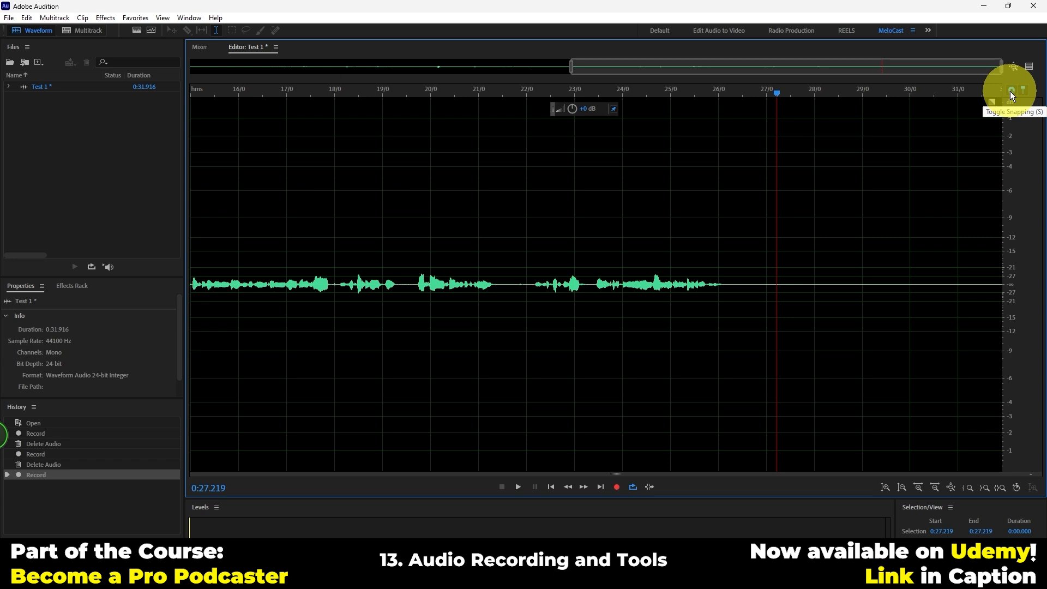
{"action": "left_click", "coordinate": [631, 216]}
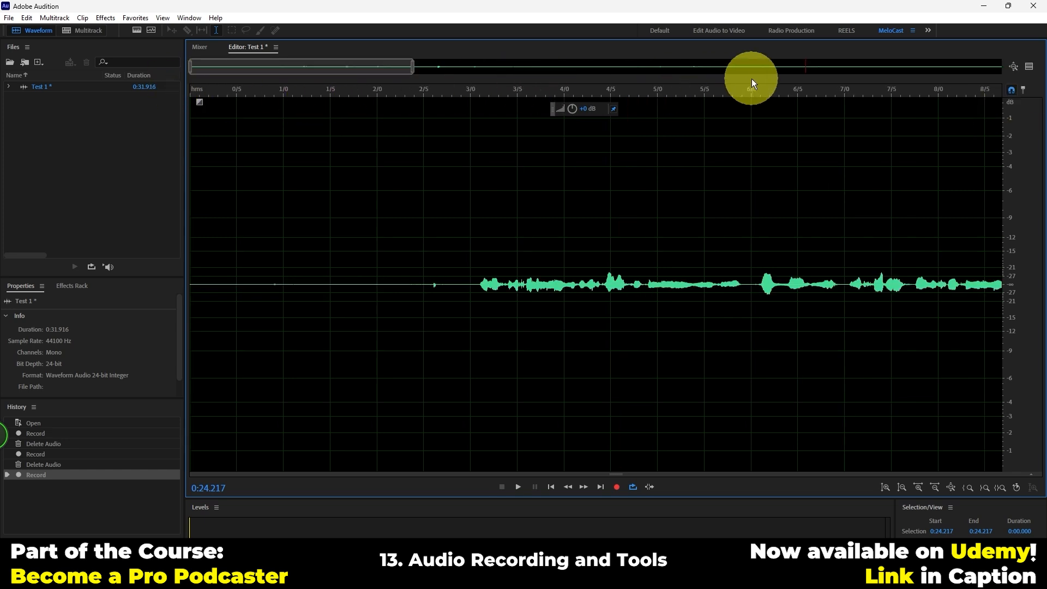
{"action": "left_click_drag", "start_coordinate": [402, 58], "coordinate": [107, 89]}
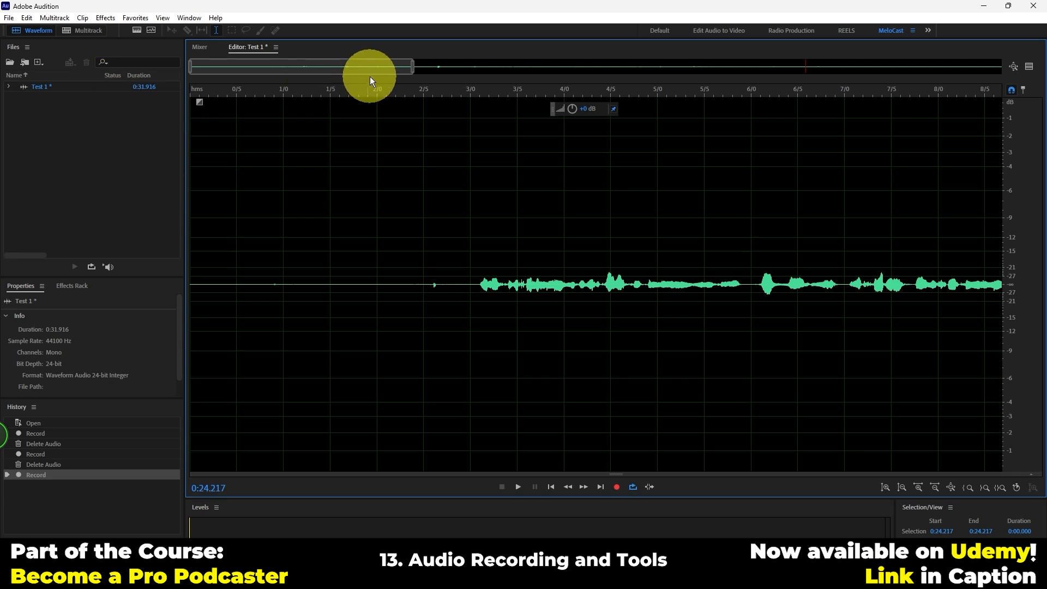
Narrow the visible range to about the first 3.5 seconds and play from about 3.1 seconds with playhead auto-scrolling turned on
{"action": "left_click_drag", "start_coordinate": [413, 69], "coordinate": [280, 71]}
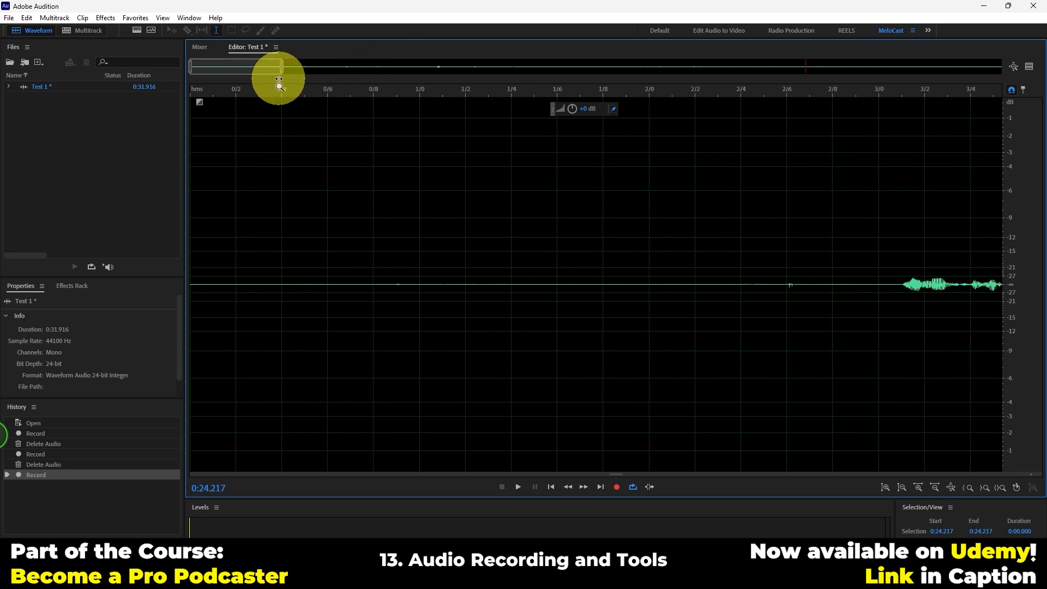
{"action": "left_click", "coordinate": [908, 93]}
{"action": "left_click", "coordinate": [1023, 89]}
{"action": "key", "text": "space"}
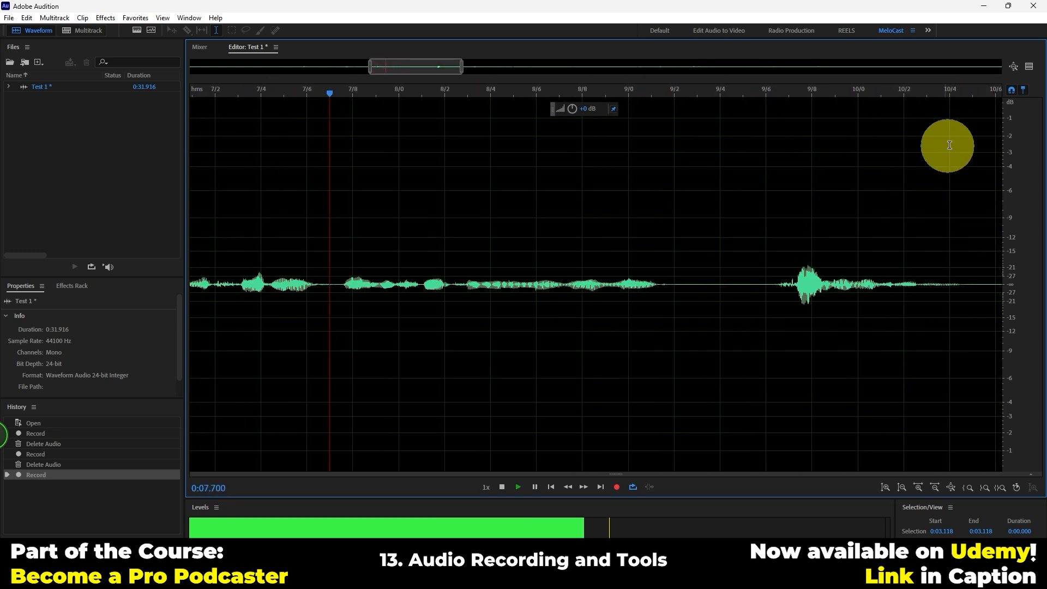
Play the recording from about 7.9 seconds with playhead auto-scrolling turned off and stop at about 16.2 seconds
{"action": "key", "text": "space"}
{"action": "key", "text": "space"}
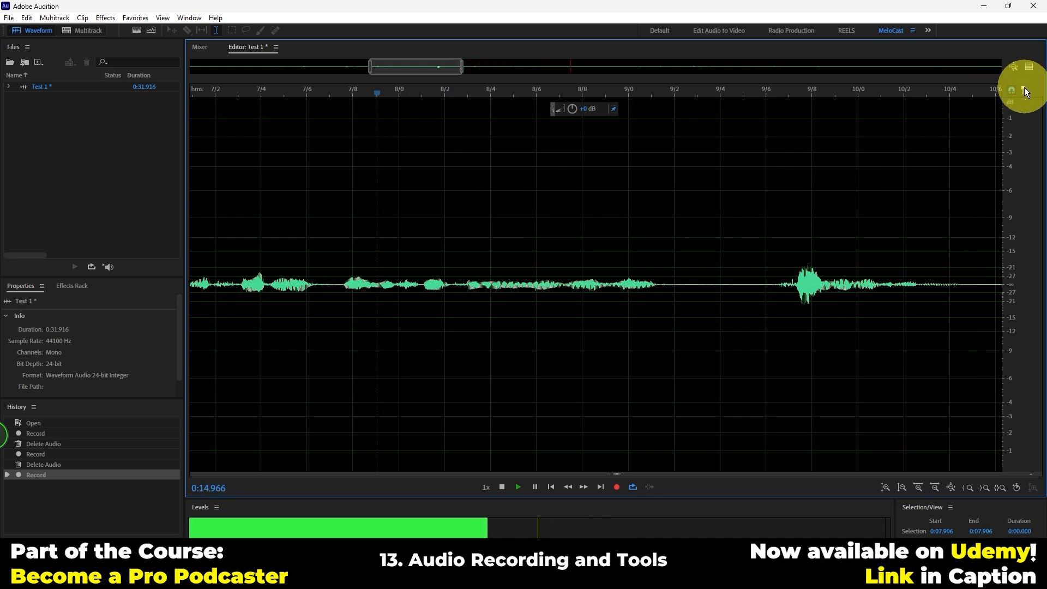
{"action": "key", "text": "space"}
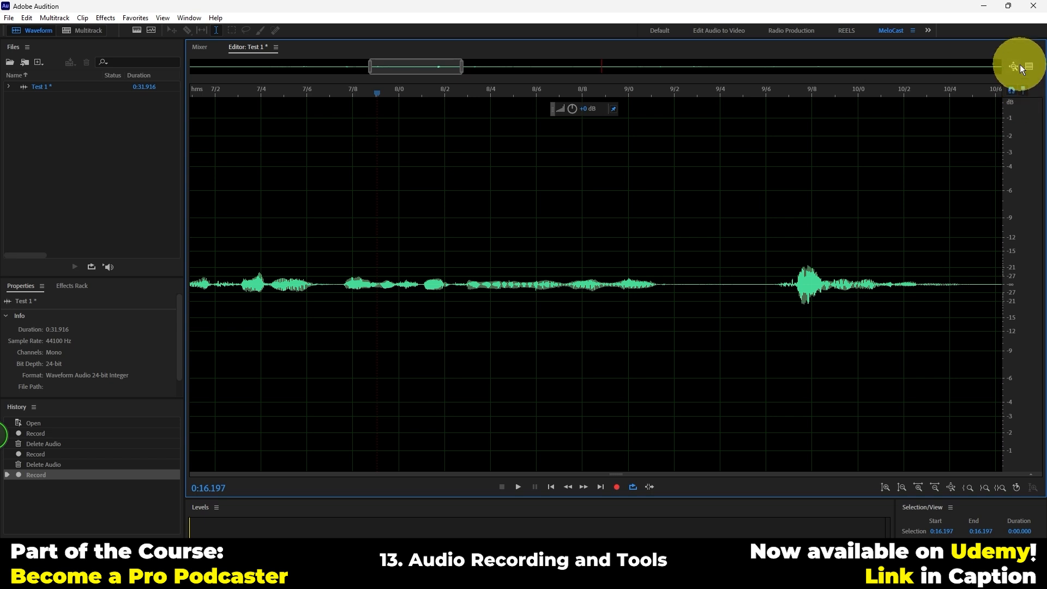
Zoom out to the full recording and show the Preview Editor with its zoom set to Independent
{"action": "left_click", "coordinate": [1015, 68]}
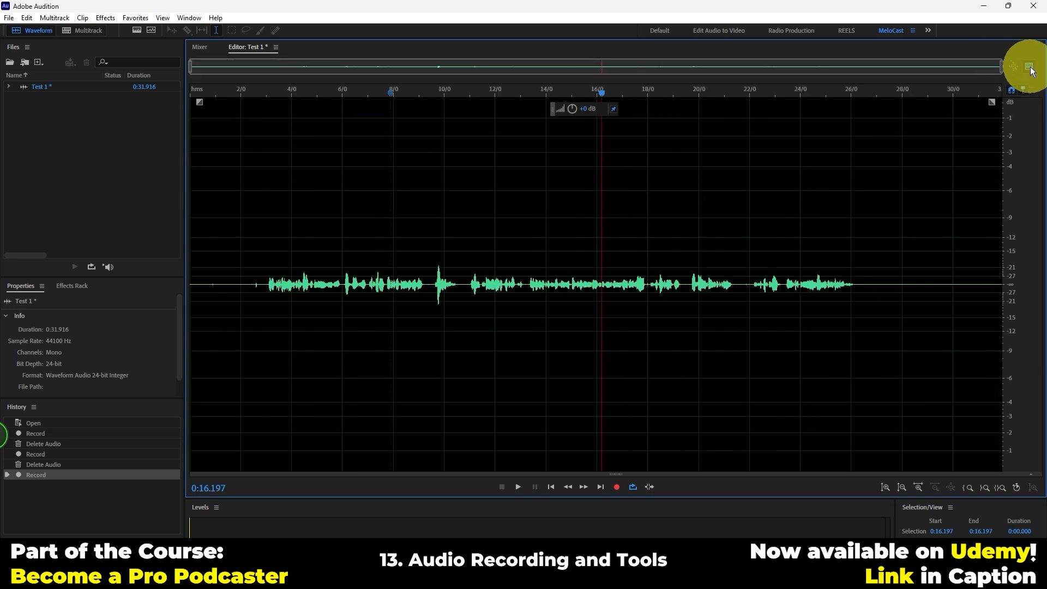
{"action": "left_click", "coordinate": [1030, 69]}
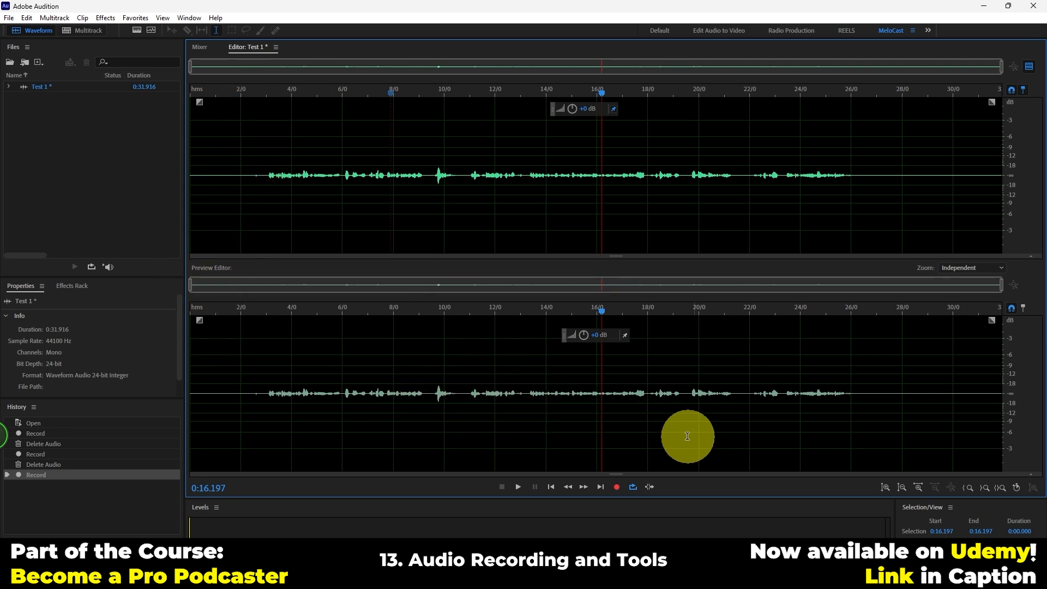
{"action": "left_click", "coordinate": [956, 267]}
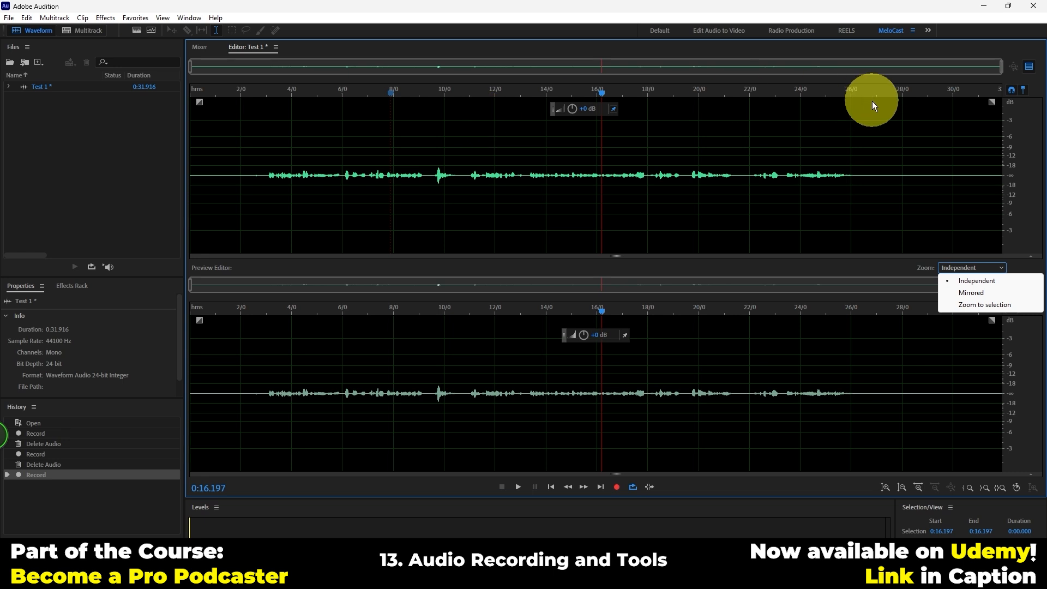
{"action": "left_click", "coordinate": [976, 281]}
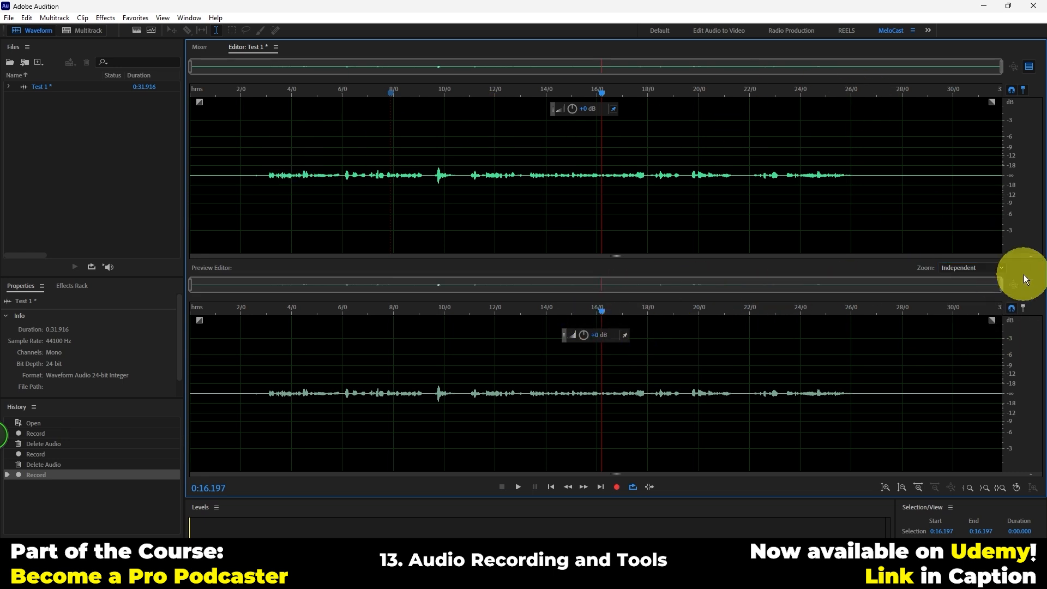
Adjust the Preview Editor's visible range independently, place the playhead at about 20.3 seconds and hide the Preview Editor
{"action": "left_click_drag", "start_coordinate": [1000, 285], "coordinate": [724, 295]}
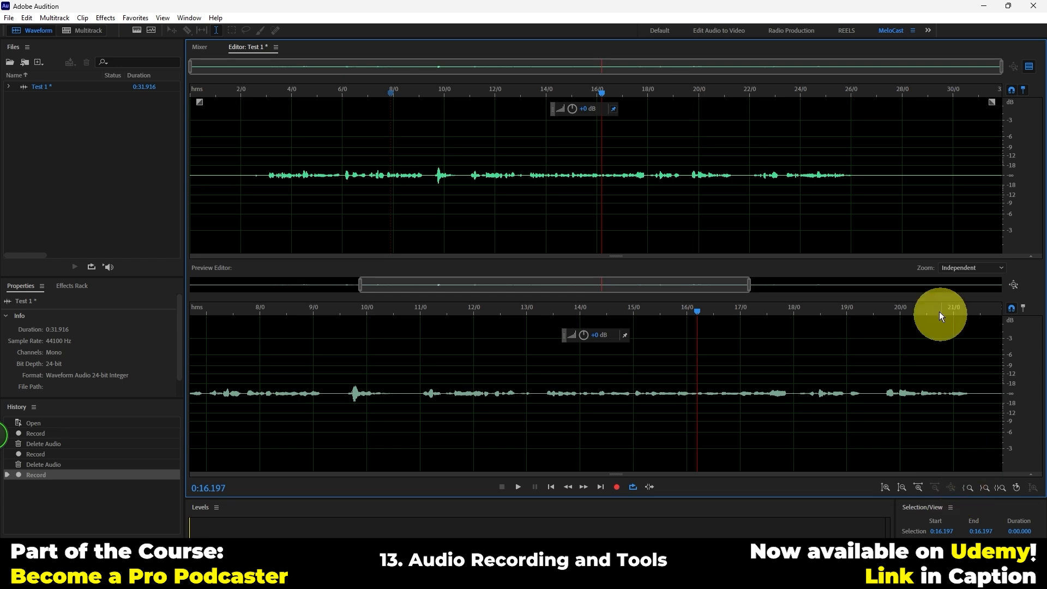
{"action": "left_click", "coordinate": [706, 164]}
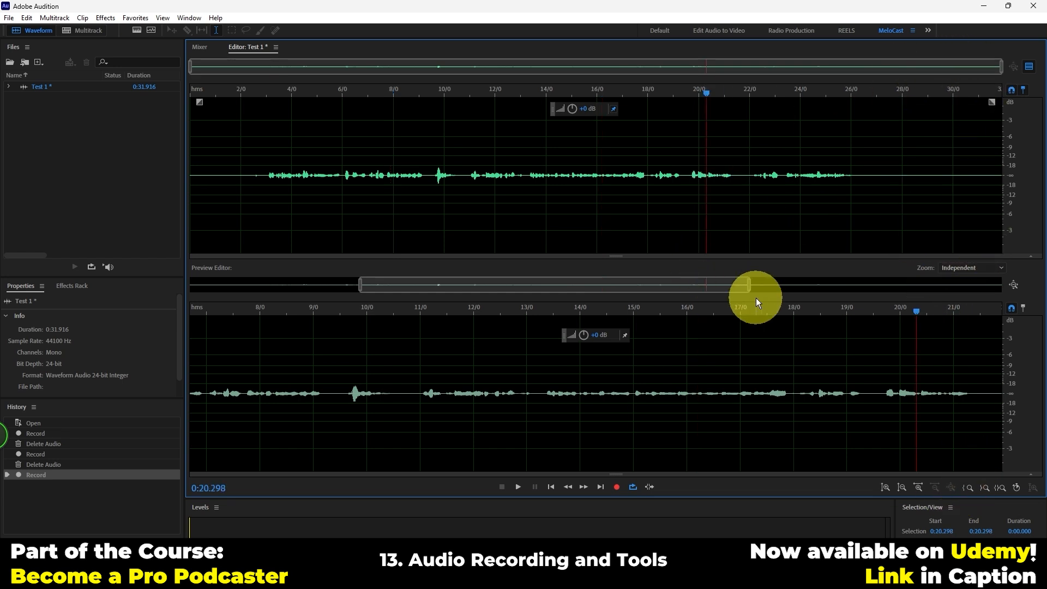
{"action": "left_click_drag", "start_coordinate": [745, 284], "coordinate": [982, 261]}
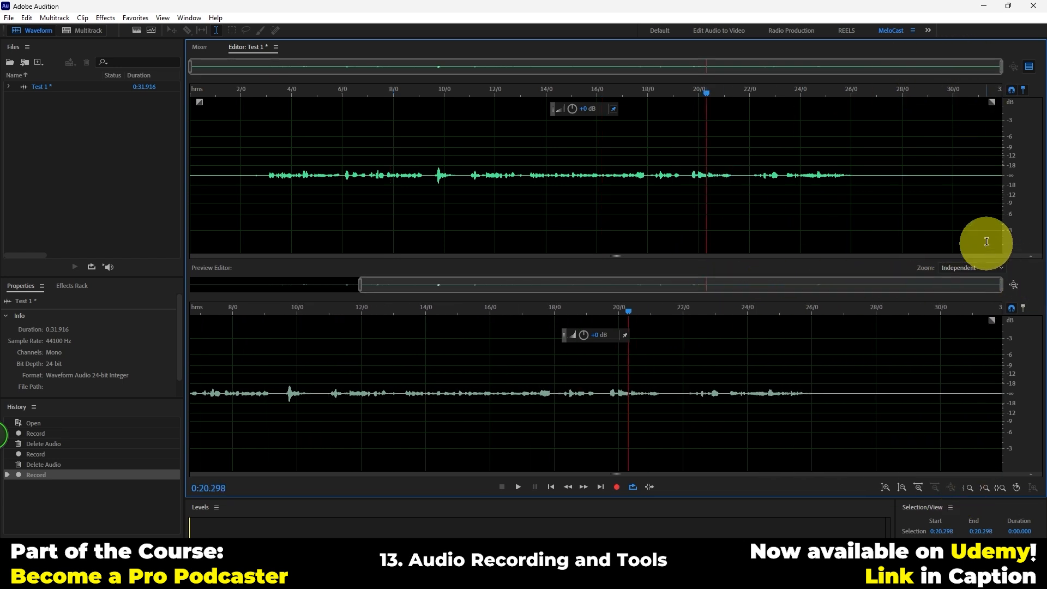
{"action": "left_click", "coordinate": [1030, 66]}
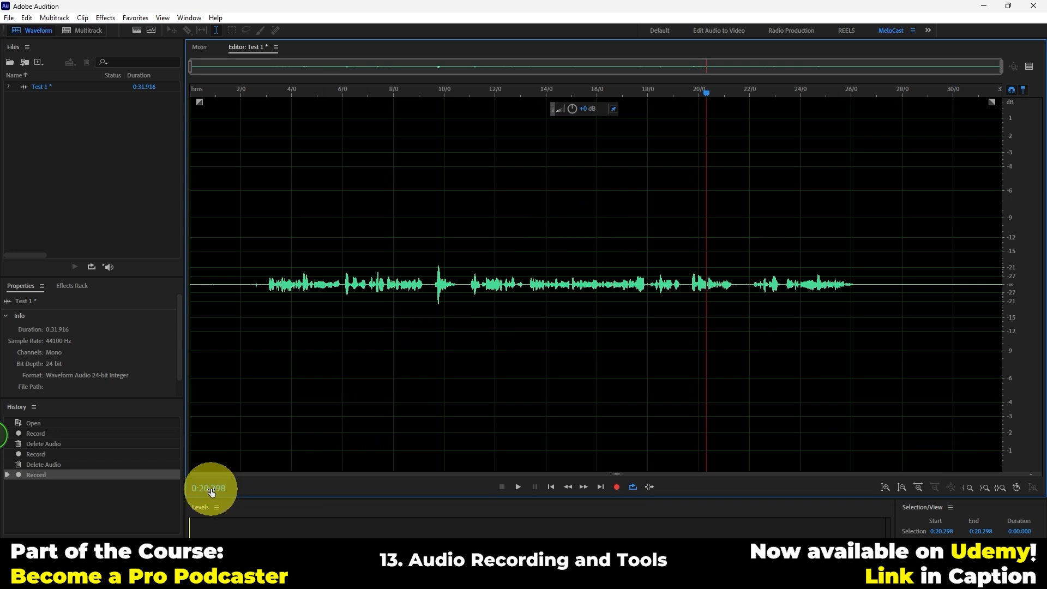
Move the playhead to about 23.4 and 13.3 seconds, then select about 6.9 to 16.0 seconds and clear the selection
{"action": "left_click_drag", "start_coordinate": [706, 92], "coordinate": [785, 94]}
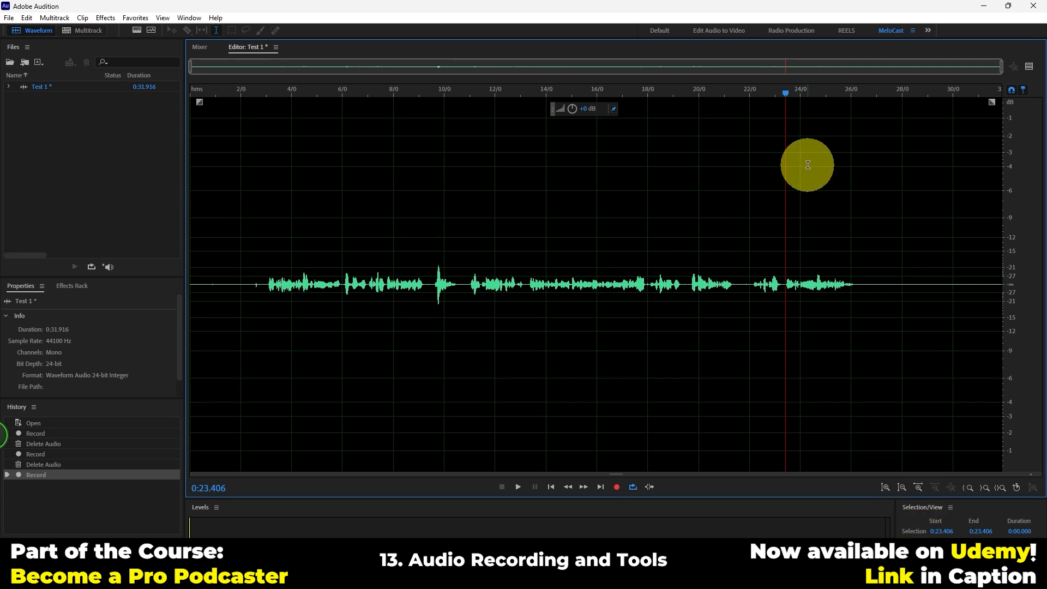
{"action": "left_click_drag", "start_coordinate": [768, 90], "coordinate": [528, 96]}
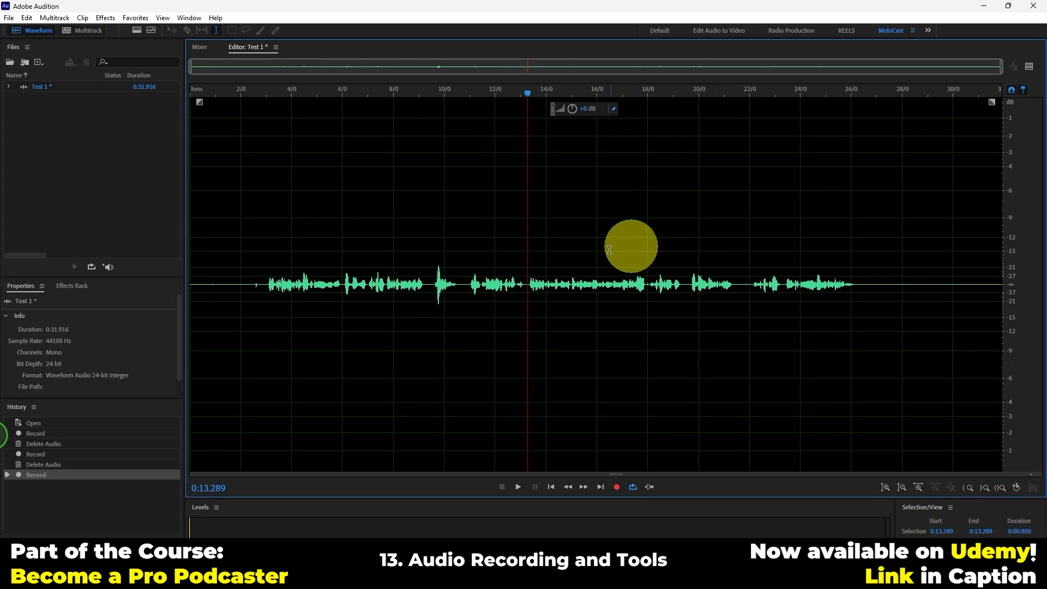
{"action": "left_click_drag", "start_coordinate": [366, 246], "coordinate": [602, 246]}
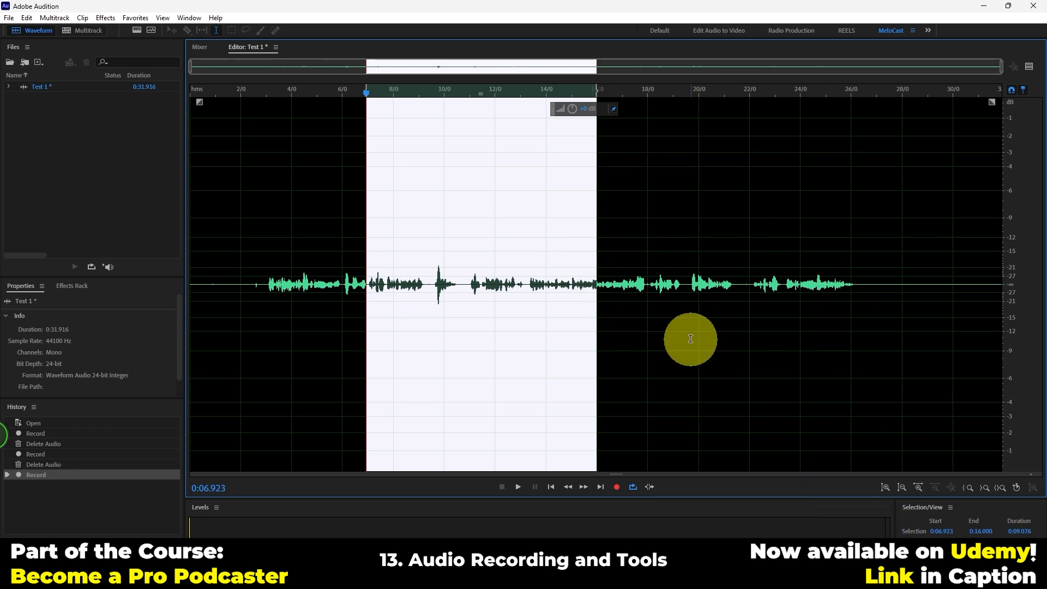
{"action": "left_click", "coordinate": [631, 274]}
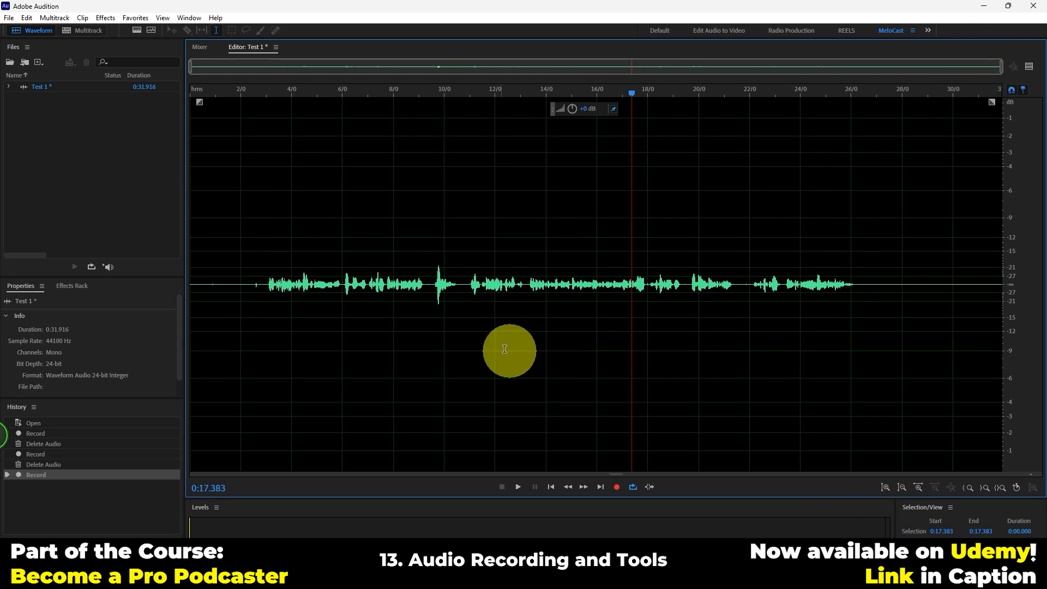
Narrow the visible range to about 12.5 seconds, slide it toward the middle and extend it back over the whole recording
{"action": "left_click_drag", "start_coordinate": [1006, 68], "coordinate": [510, 99]}
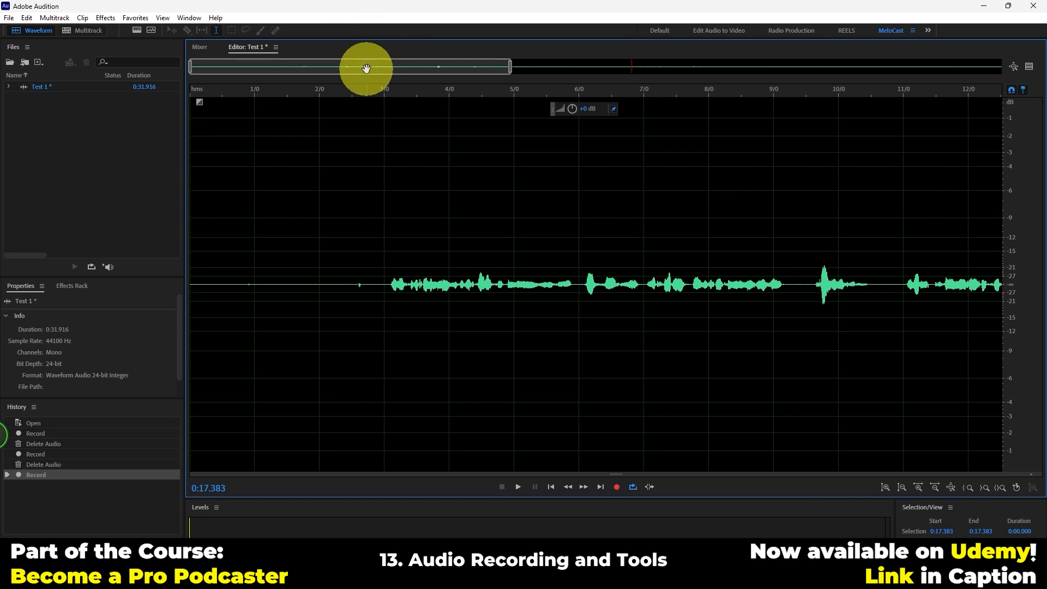
{"action": "left_click_drag", "start_coordinate": [367, 68], "coordinate": [533, 84]}
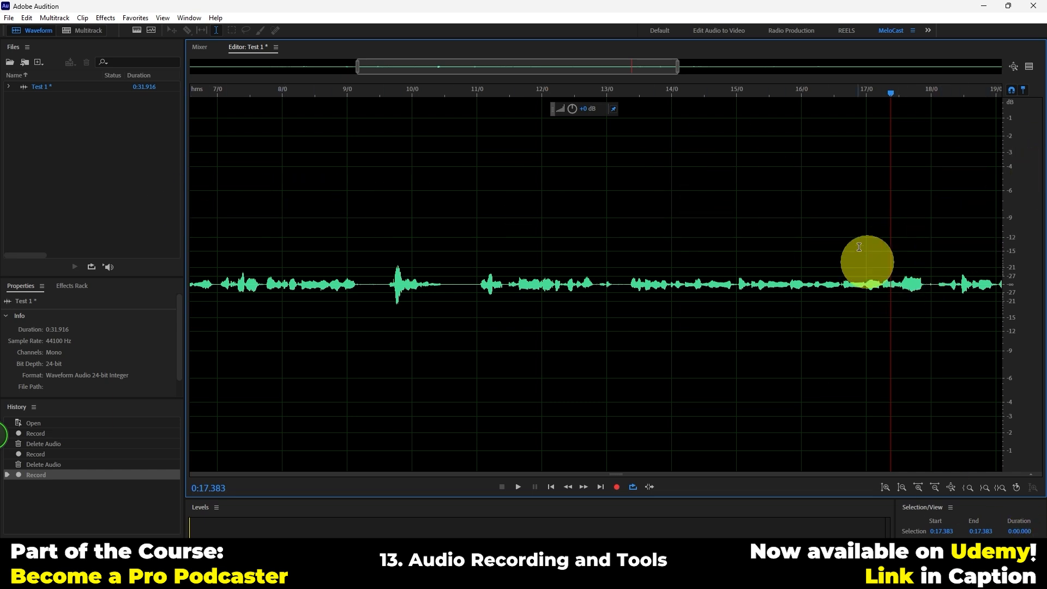
{"action": "left_click_drag", "start_coordinate": [678, 68], "coordinate": [968, 76]}
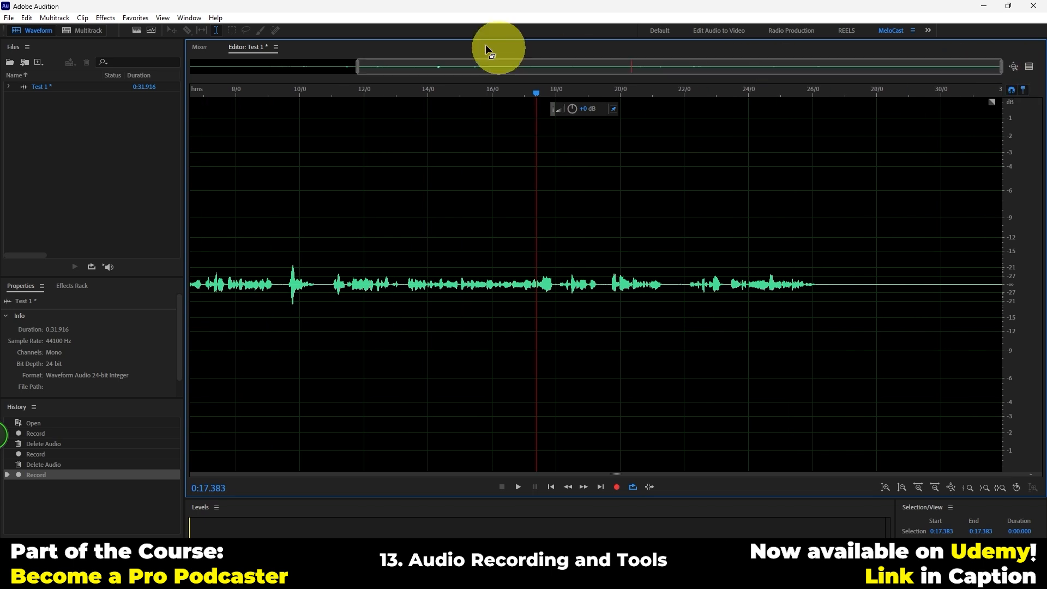
{"action": "left_click_drag", "start_coordinate": [356, 68], "coordinate": [135, 101]}
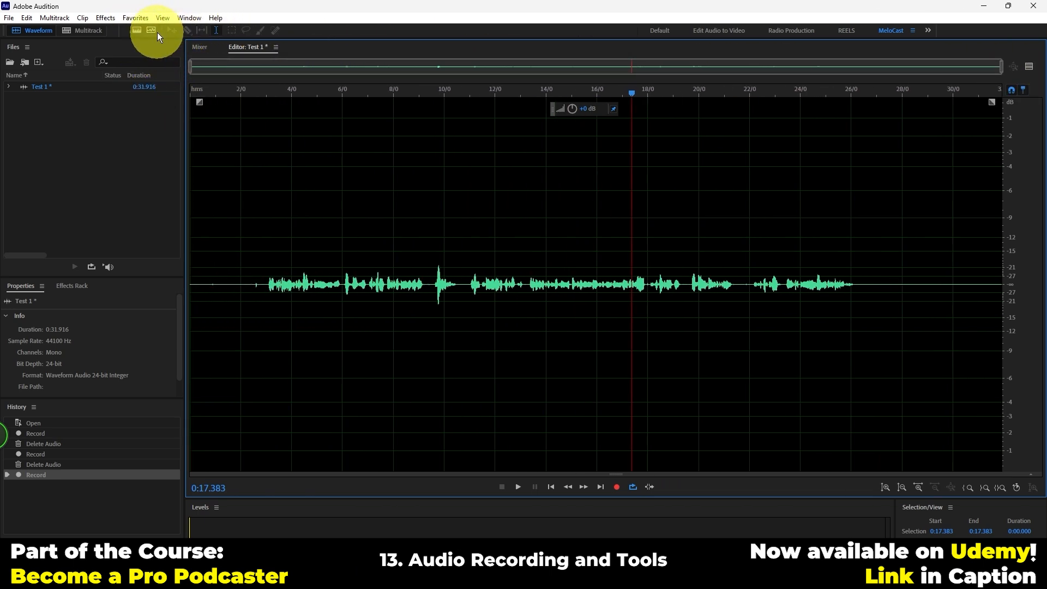
Select about 4.7 to 18.8 seconds, show the spectral frequency display and deselect by placing the playhead at about 22.8 seconds
{"action": "left_click", "coordinate": [346, 218]}
{"action": "left_click", "coordinate": [311, 283]}
{"action": "left_click_drag", "start_coordinate": [311, 283], "coordinate": [668, 284]}
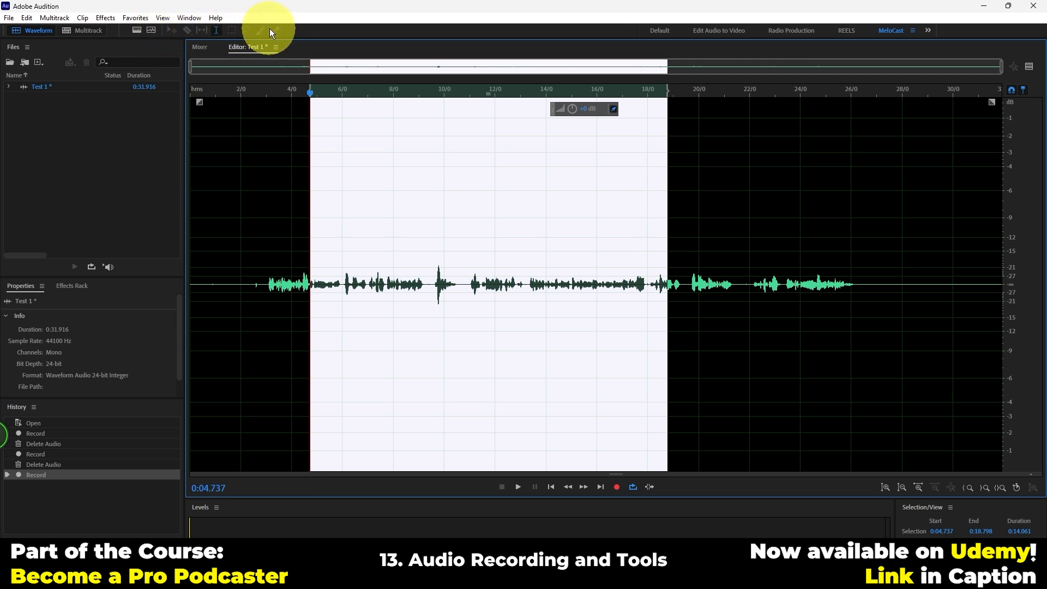
{"action": "left_click", "coordinate": [136, 29]}
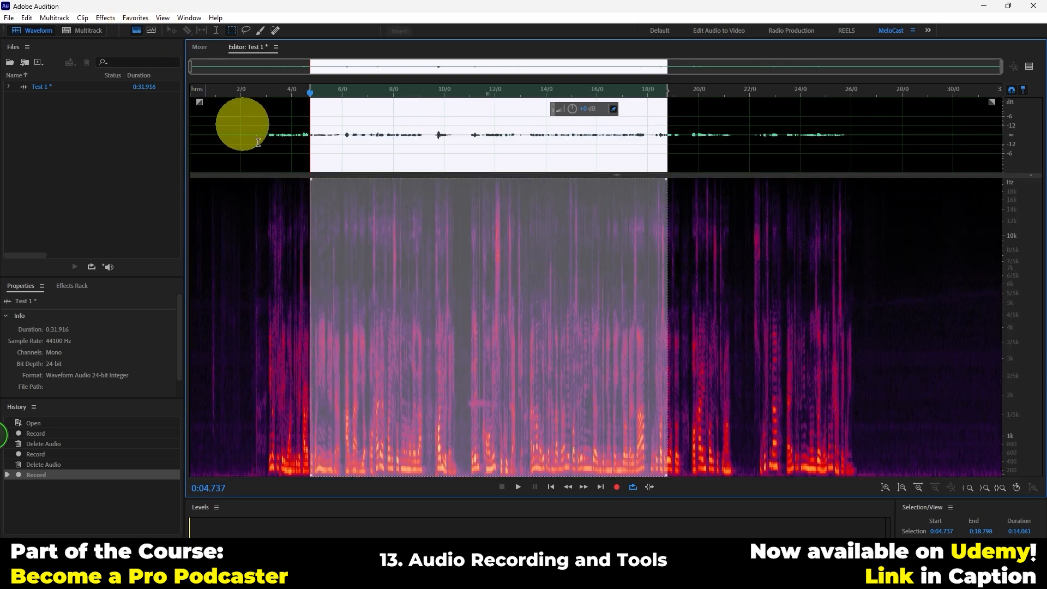
{"action": "left_click", "coordinate": [770, 303]}
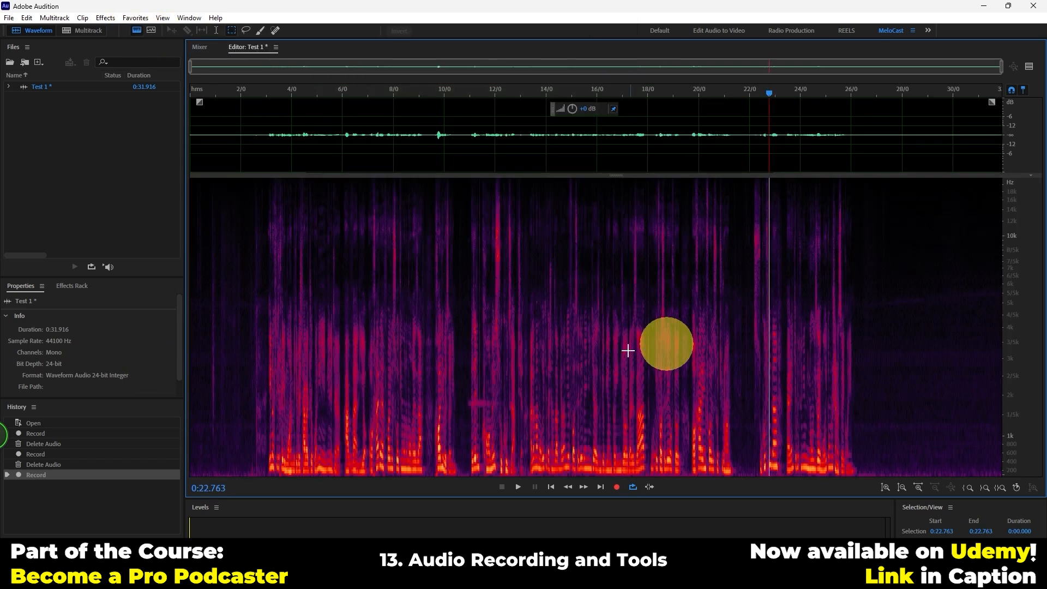
Compare the spectral frequency and spectral pitch displays of the recording, then return to the plain waveform view
{"action": "left_click", "coordinate": [135, 28]}
{"action": "left_click", "coordinate": [150, 29]}
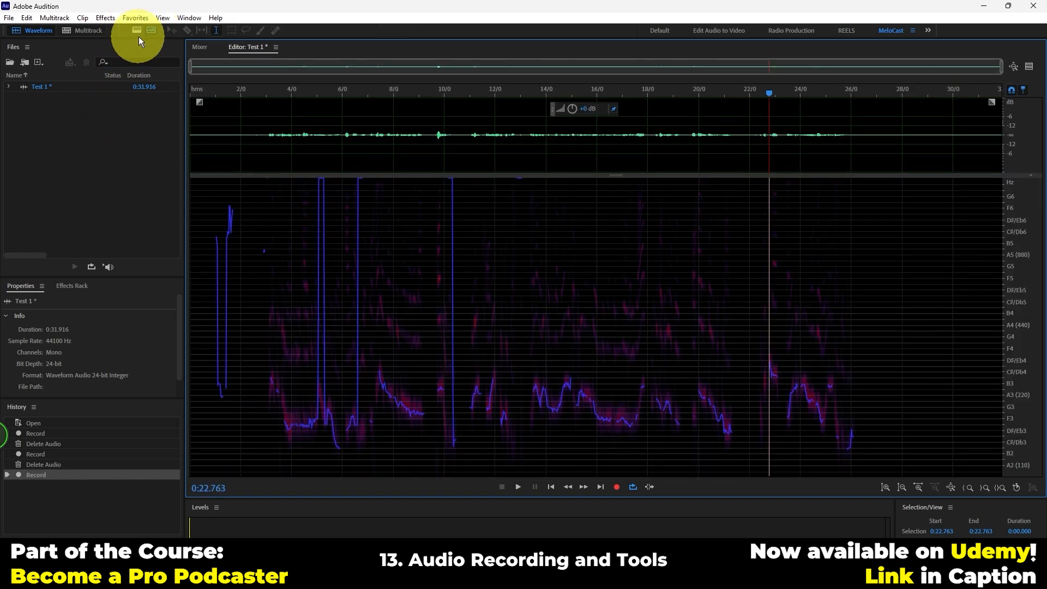
{"action": "left_click", "coordinate": [136, 29]}
{"action": "left_click", "coordinate": [152, 30]}
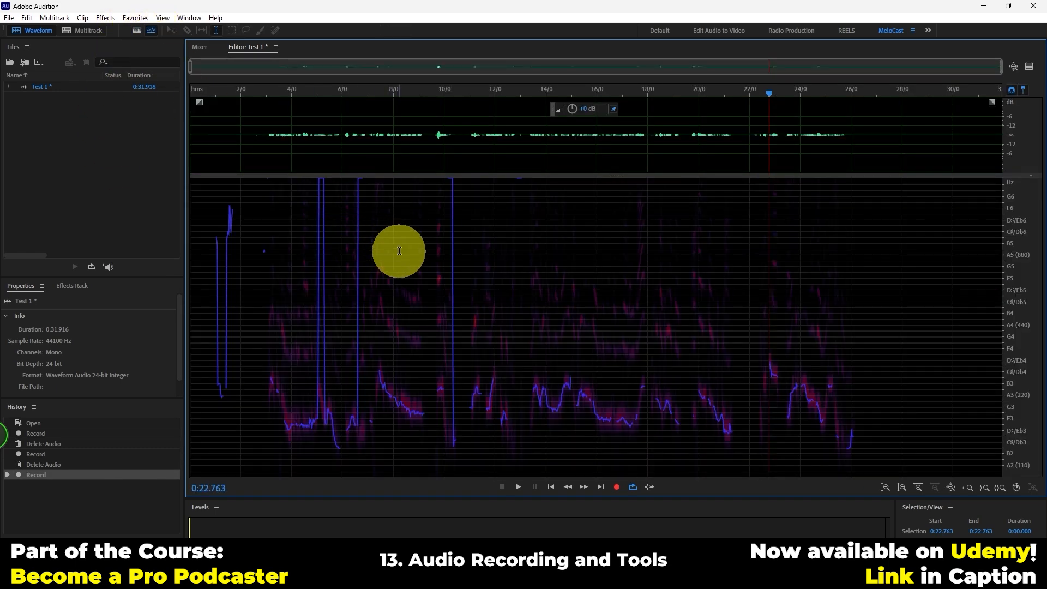
{"action": "left_click", "coordinate": [152, 30]}
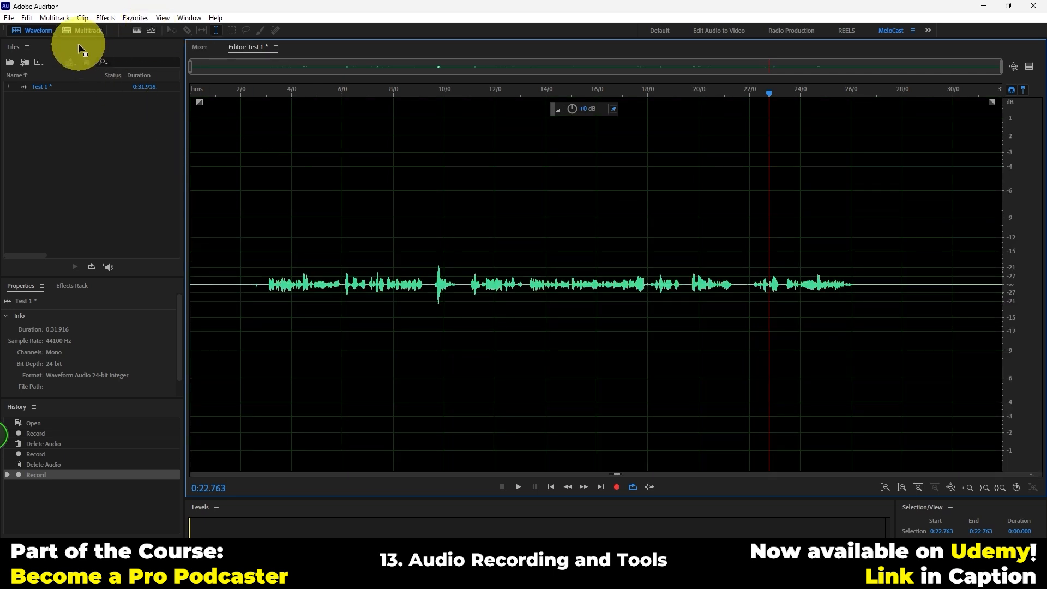
Open and dismiss the Open File dialog, then add the first four MP3 tracks from File Explorer's YouTube Studio folder to the project files
{"action": "left_click", "coordinate": [8, 61]}
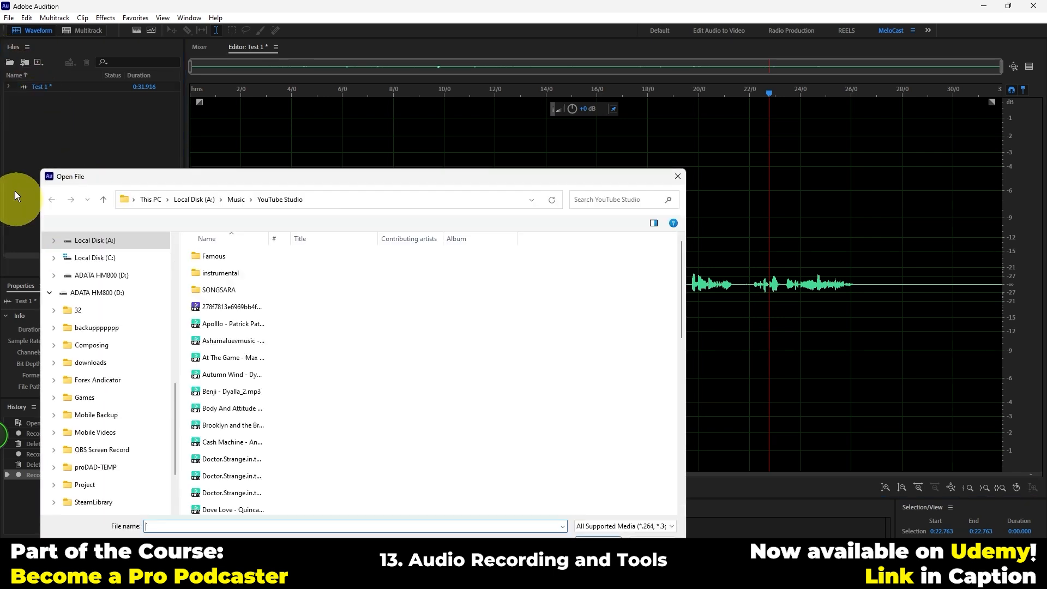
{"action": "left_click", "coordinate": [677, 178]}
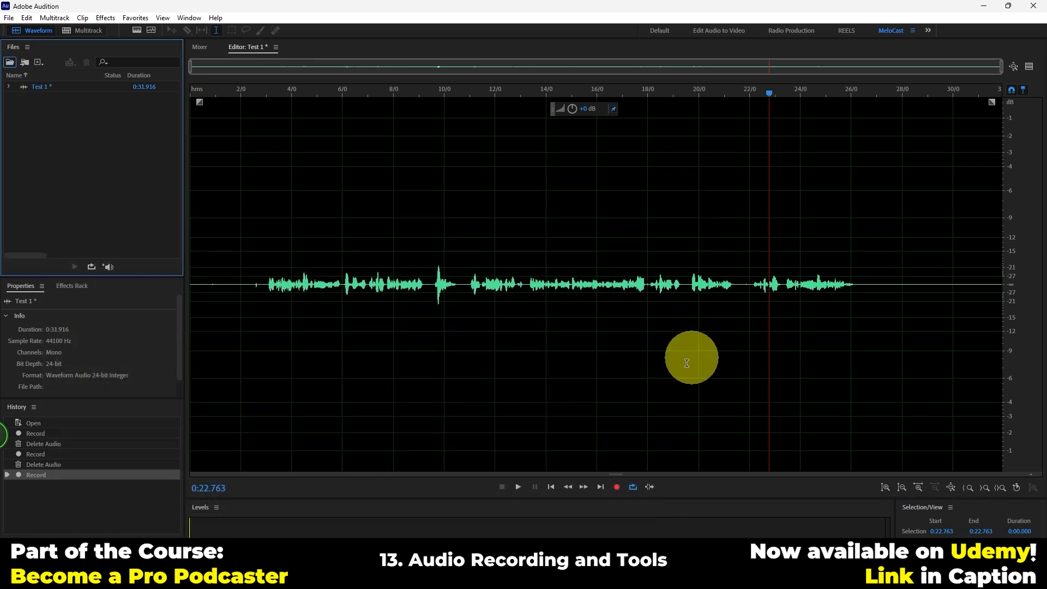
{"action": "mouse_move", "coordinate": [413, 579]}
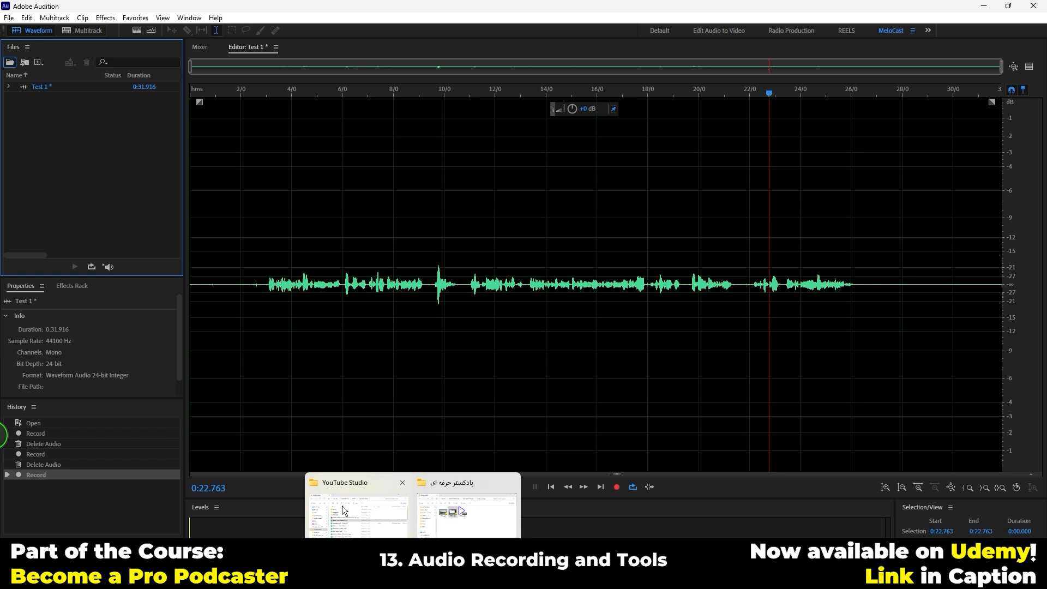
{"action": "left_click", "coordinate": [360, 511]}
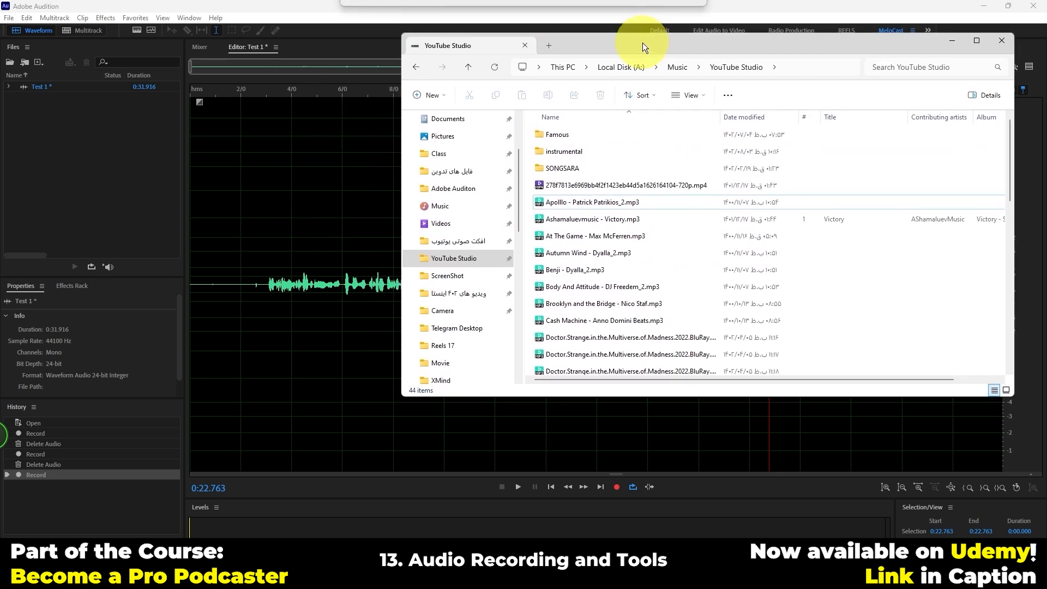
{"action": "left_click_drag", "start_coordinate": [529, 210], "coordinate": [116, 201]}
{"action": "left_click", "coordinate": [124, 210]}
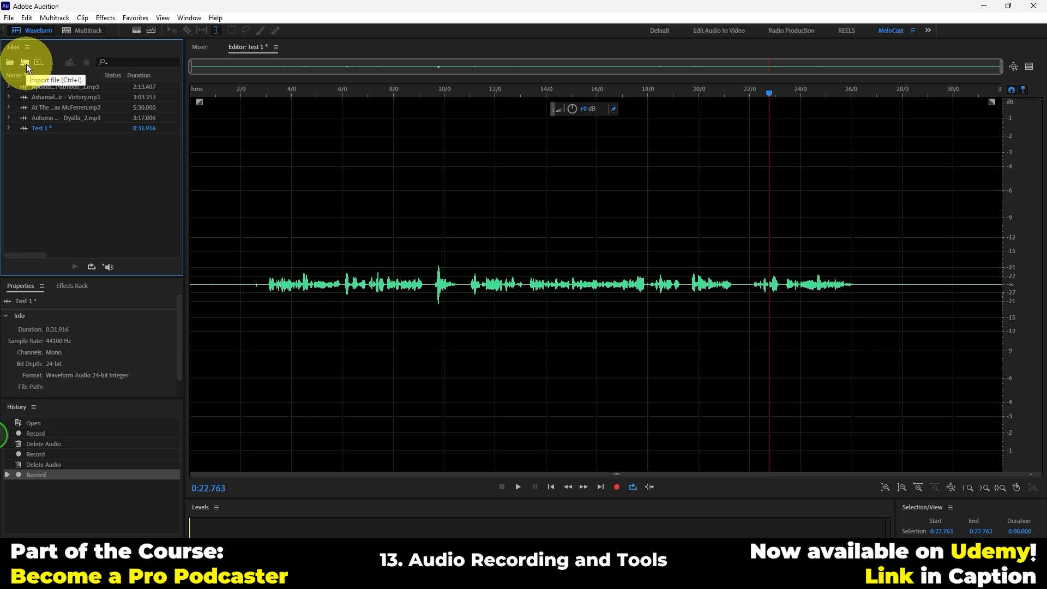
Look at the Import File dialog and the options for creating a new multitrack session, audio file or CD layout, then dismiss them
{"action": "left_click", "coordinate": [49, 107]}
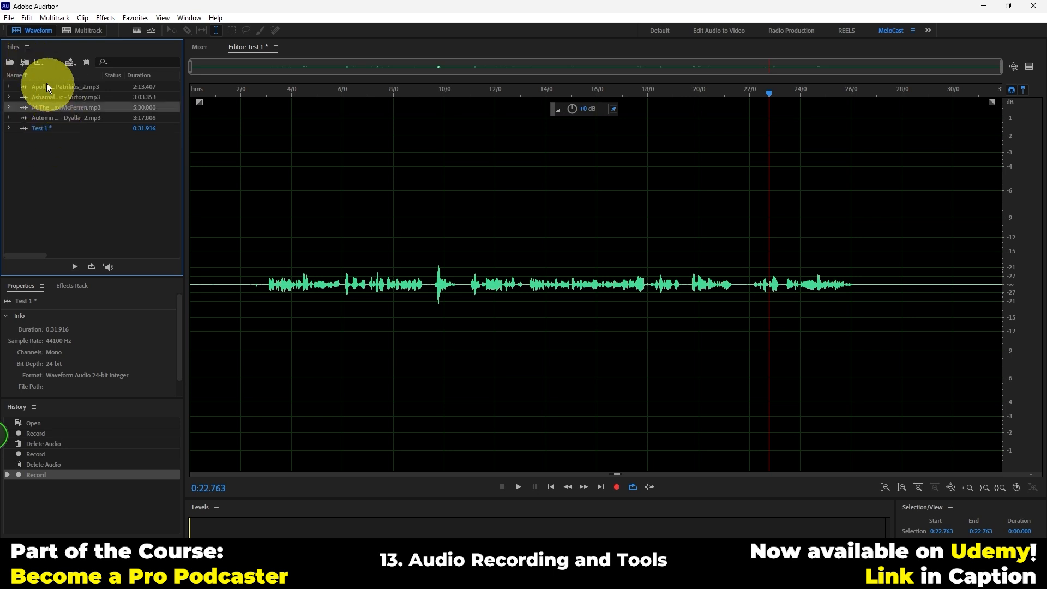
{"action": "left_click", "coordinate": [27, 64]}
{"action": "left_click", "coordinate": [676, 177]}
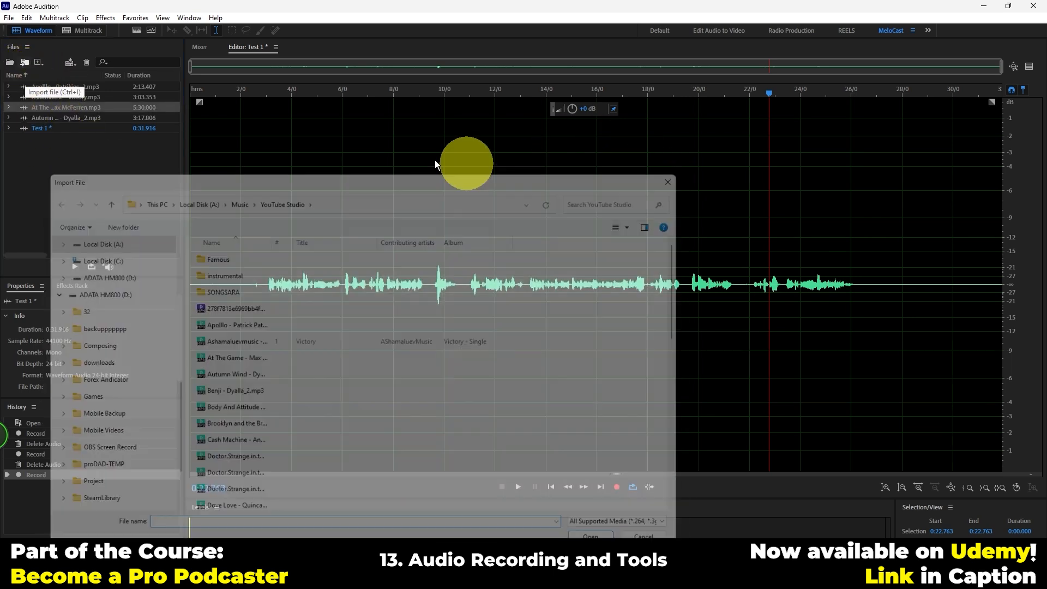
{"action": "left_click", "coordinate": [39, 63]}
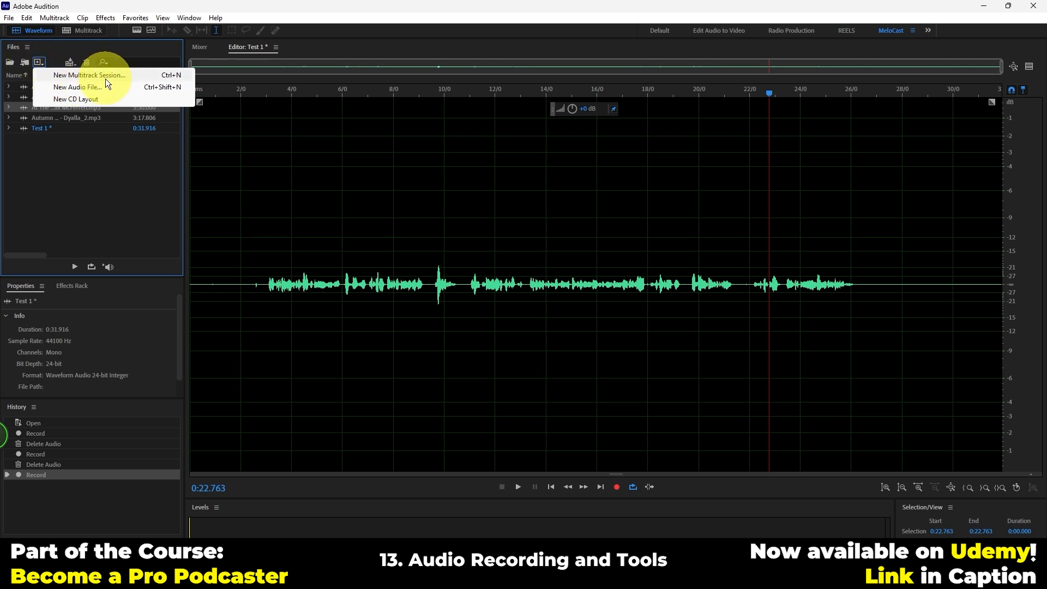
{"action": "left_click", "coordinate": [144, 173]}
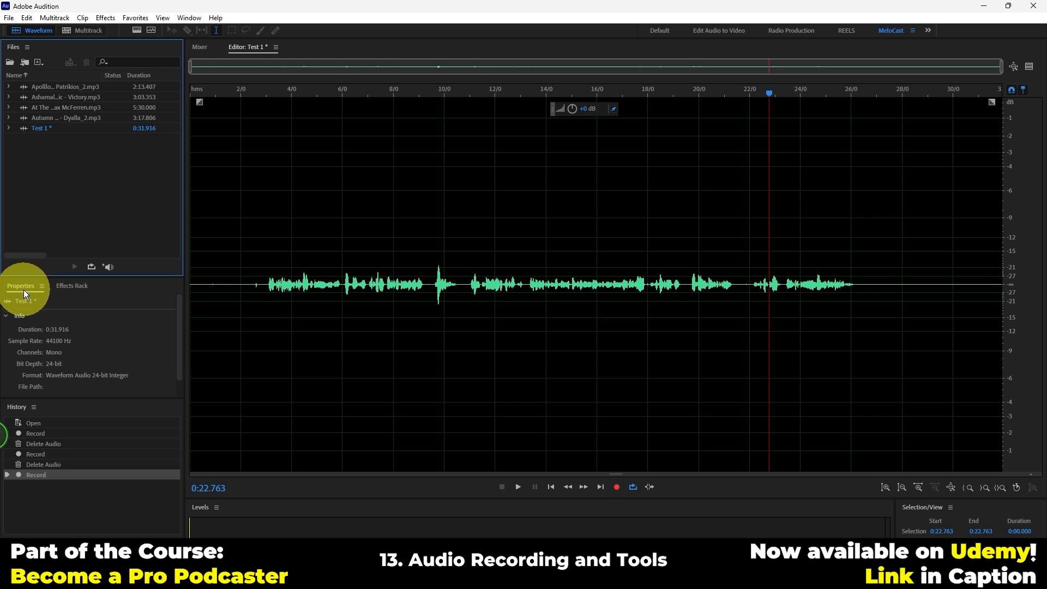
Select the "At The Game" track among the files, show the Effects Rack and place the playhead at about 15.0 seconds
{"action": "left_click", "coordinate": [55, 108]}
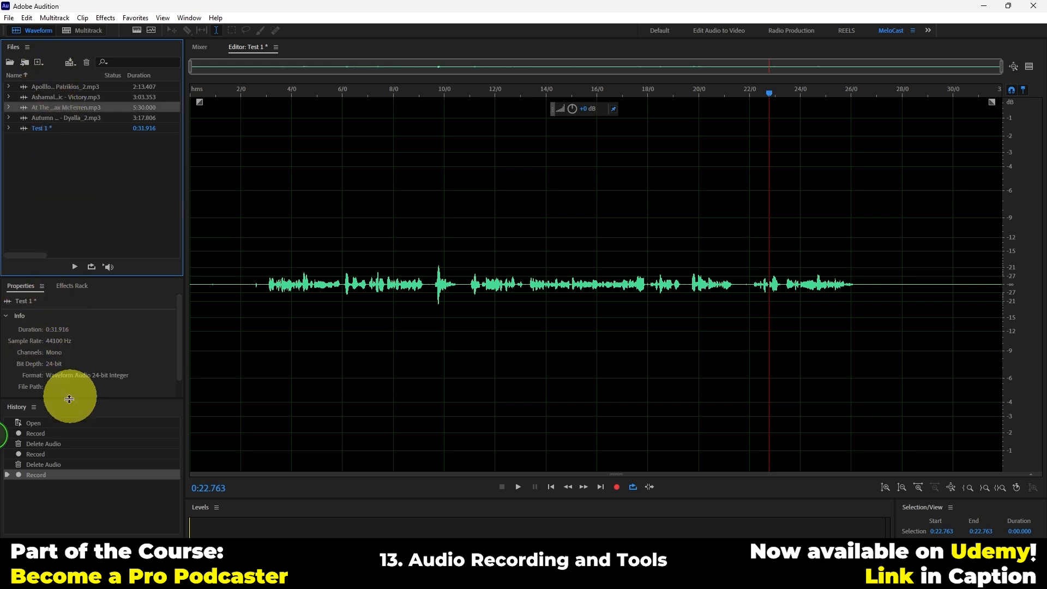
{"action": "left_click", "coordinate": [72, 286]}
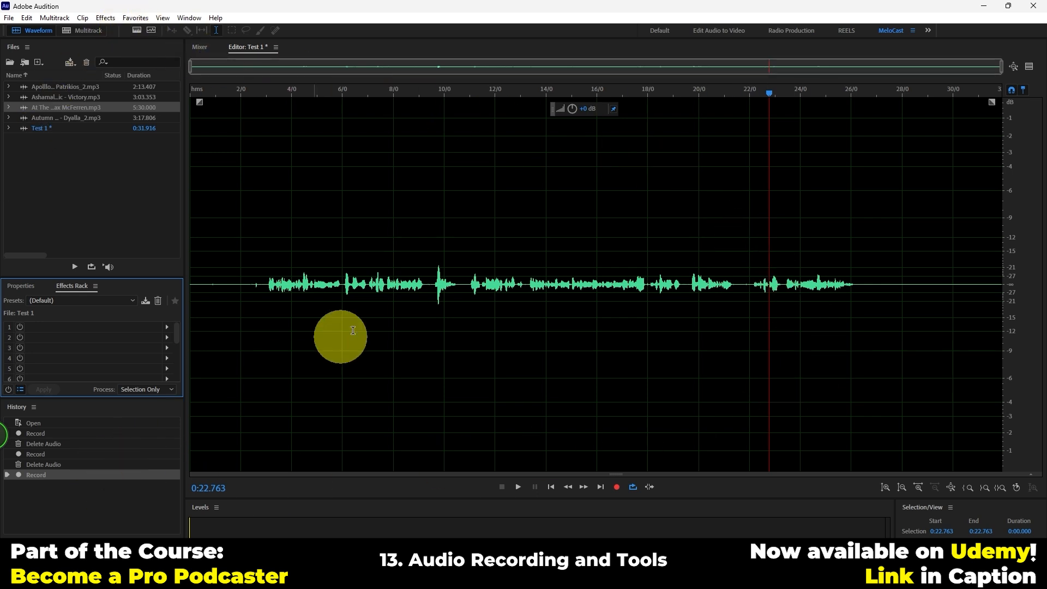
{"action": "left_click", "coordinate": [572, 248]}
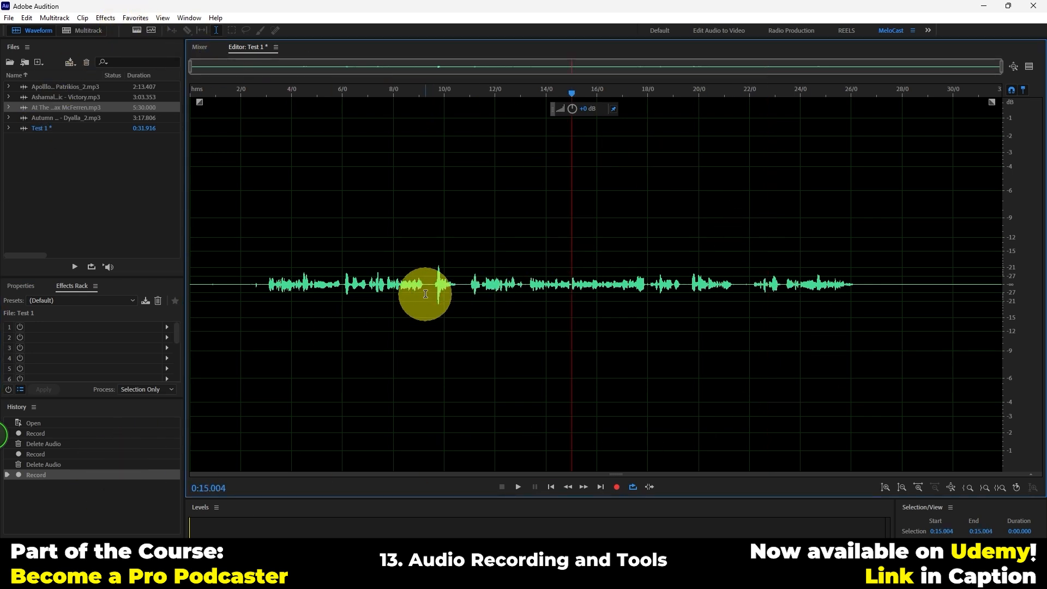